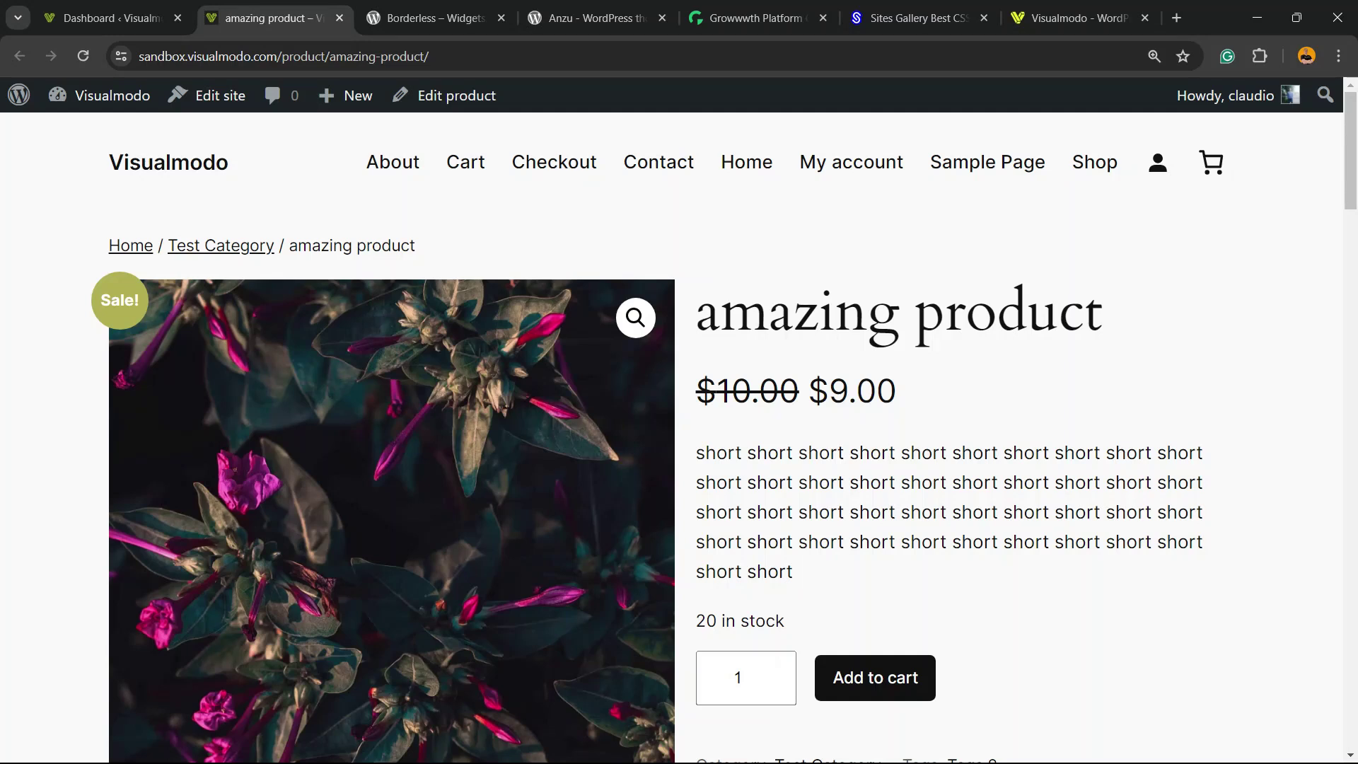
# Examine the amazing product page from its summary down to the description and reviews section headings.
pyautogui.scroll(-12, 679, 439)
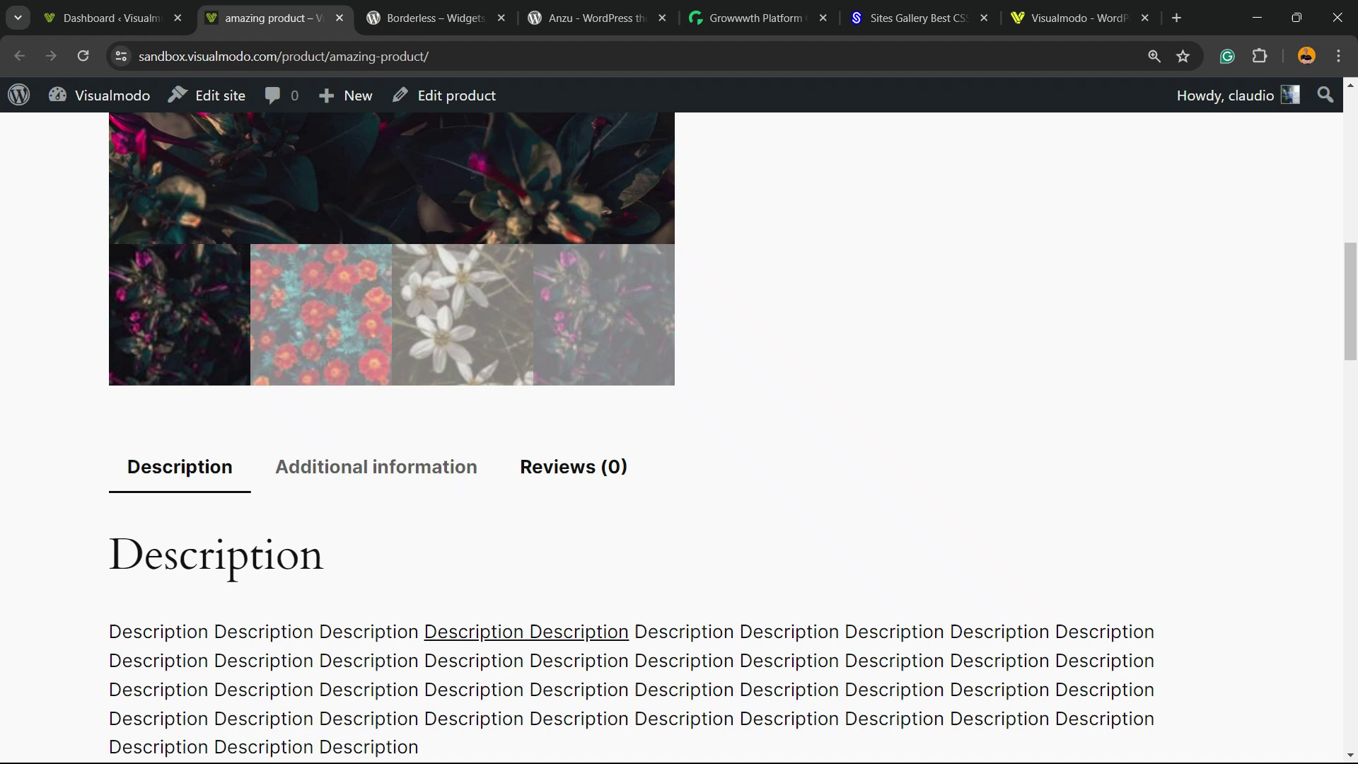
pyautogui.moveTo(630, 466); pyautogui.dragTo(515, 468)
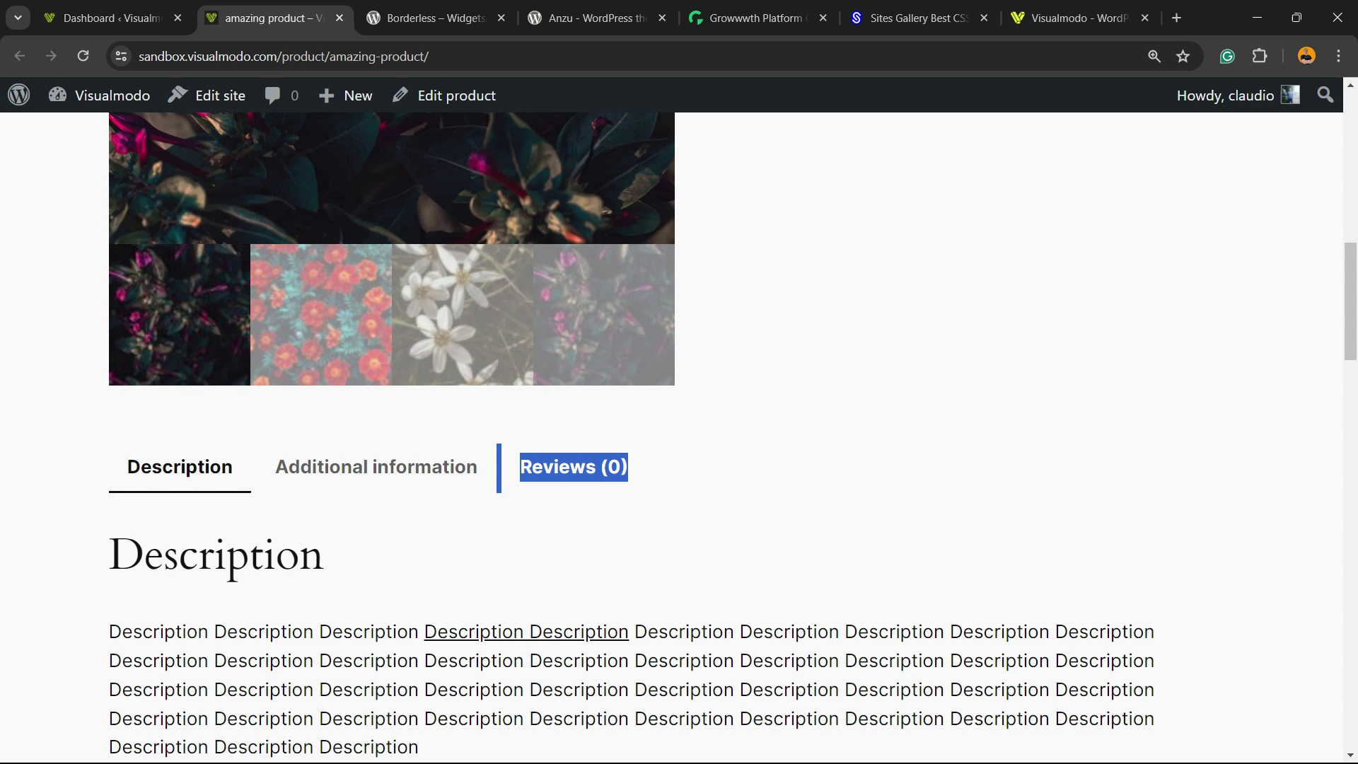
pyautogui.scroll(4, 671, 437)
pyautogui.scroll(-6, 672, 438)
pyautogui.scroll(3, 671, 437)
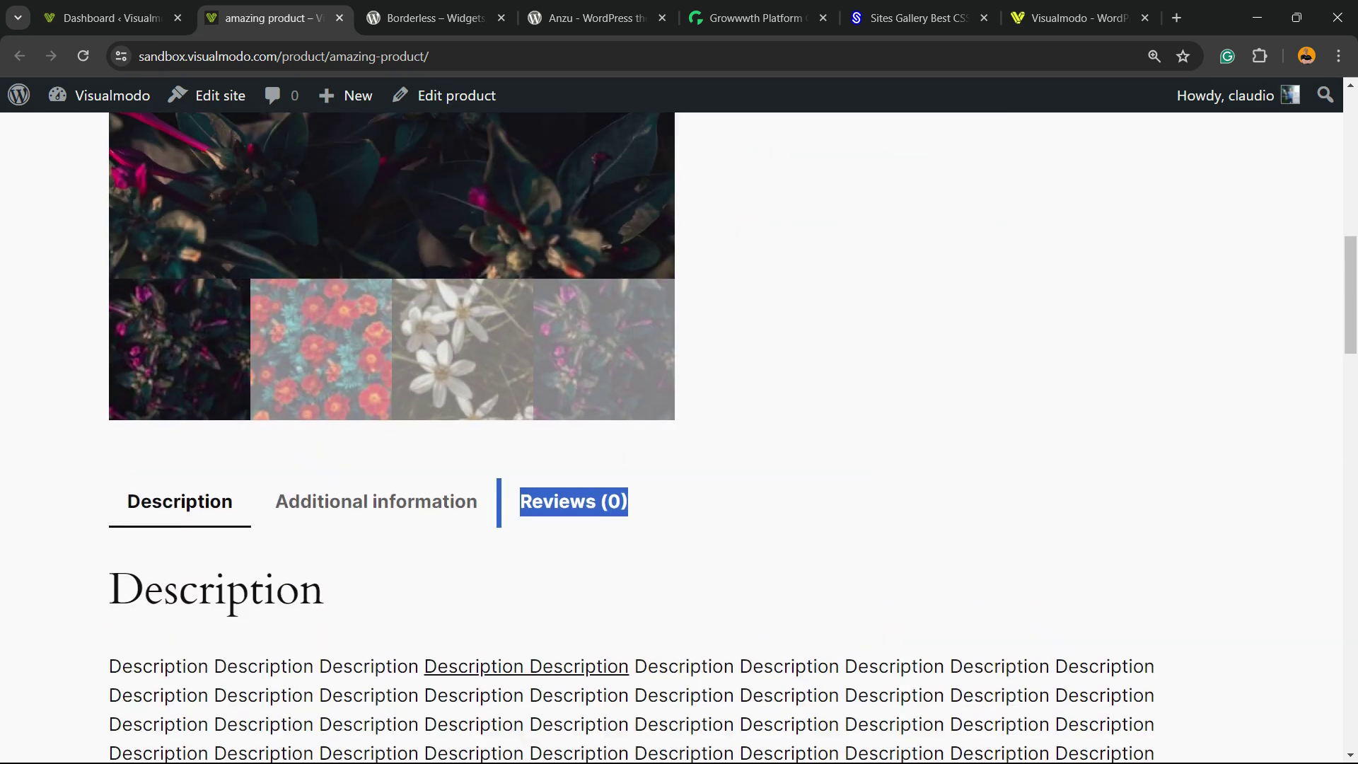
pyautogui.scroll(8, 679, 424)
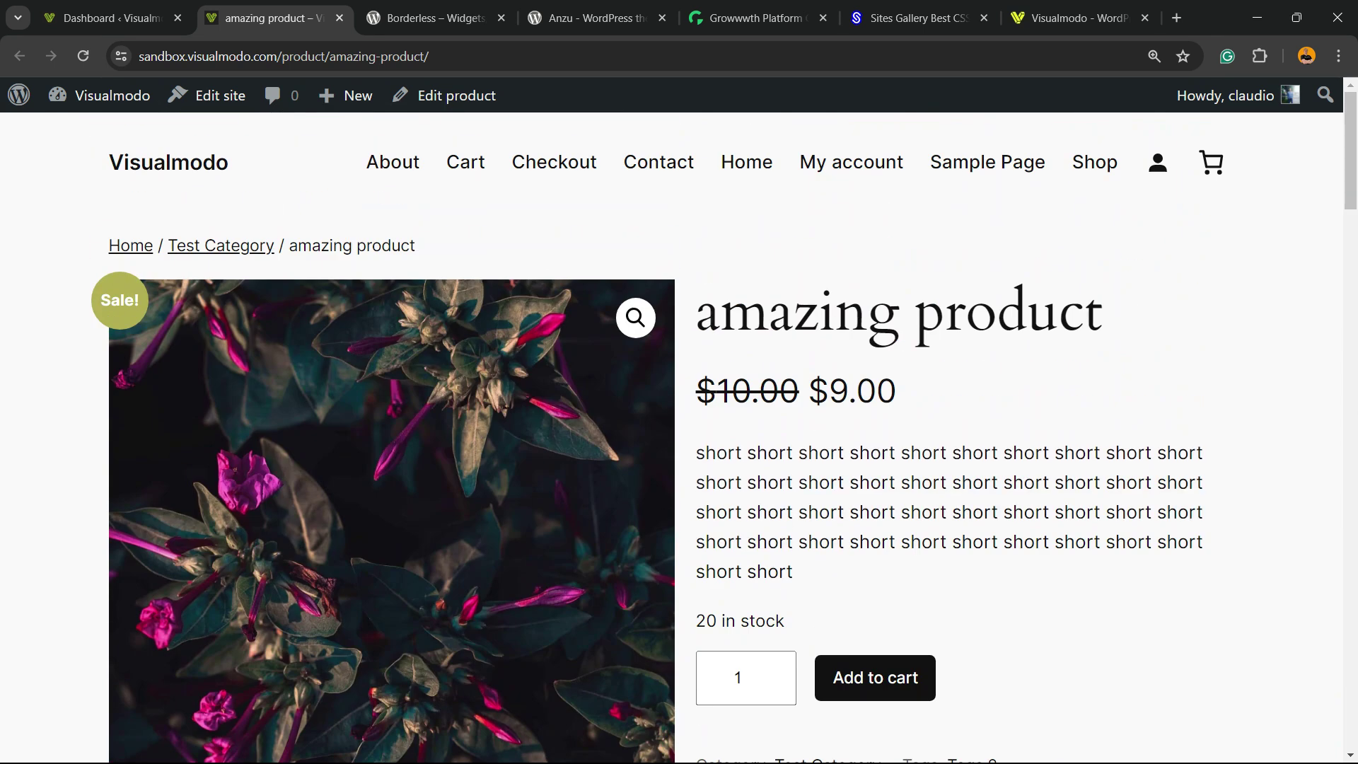
pyautogui.scroll(-10, 679, 425)
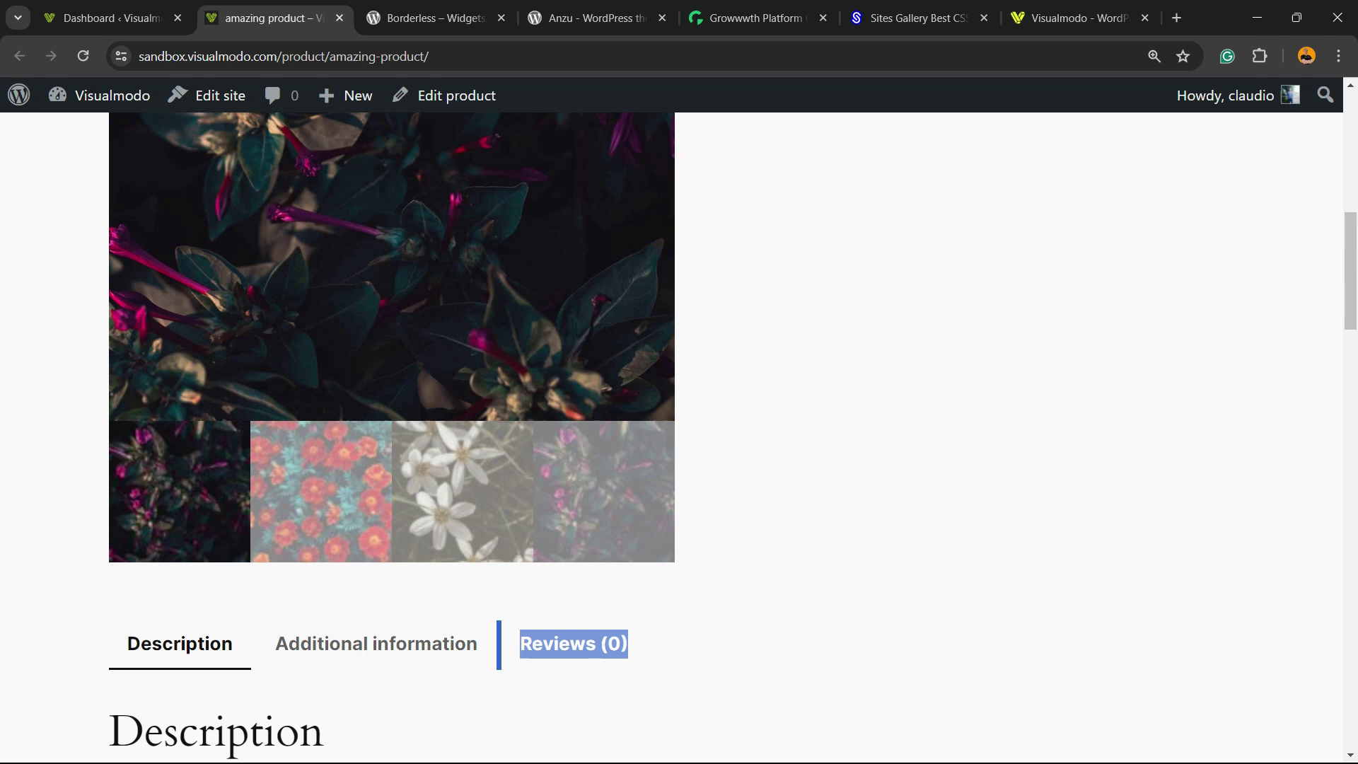
pyautogui.scroll(-3, 679, 425)
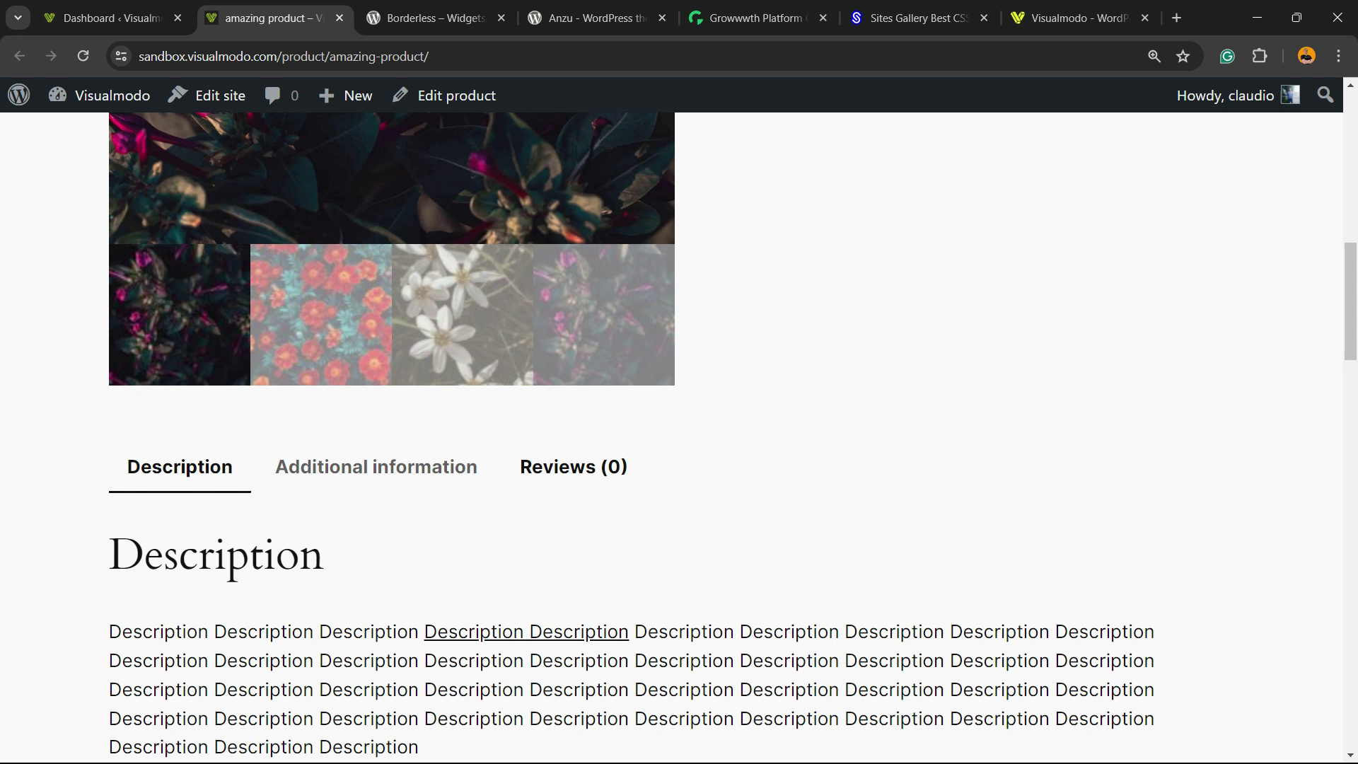
# Show the Reviews section of the amazing product page.
pyautogui.click(573, 467)
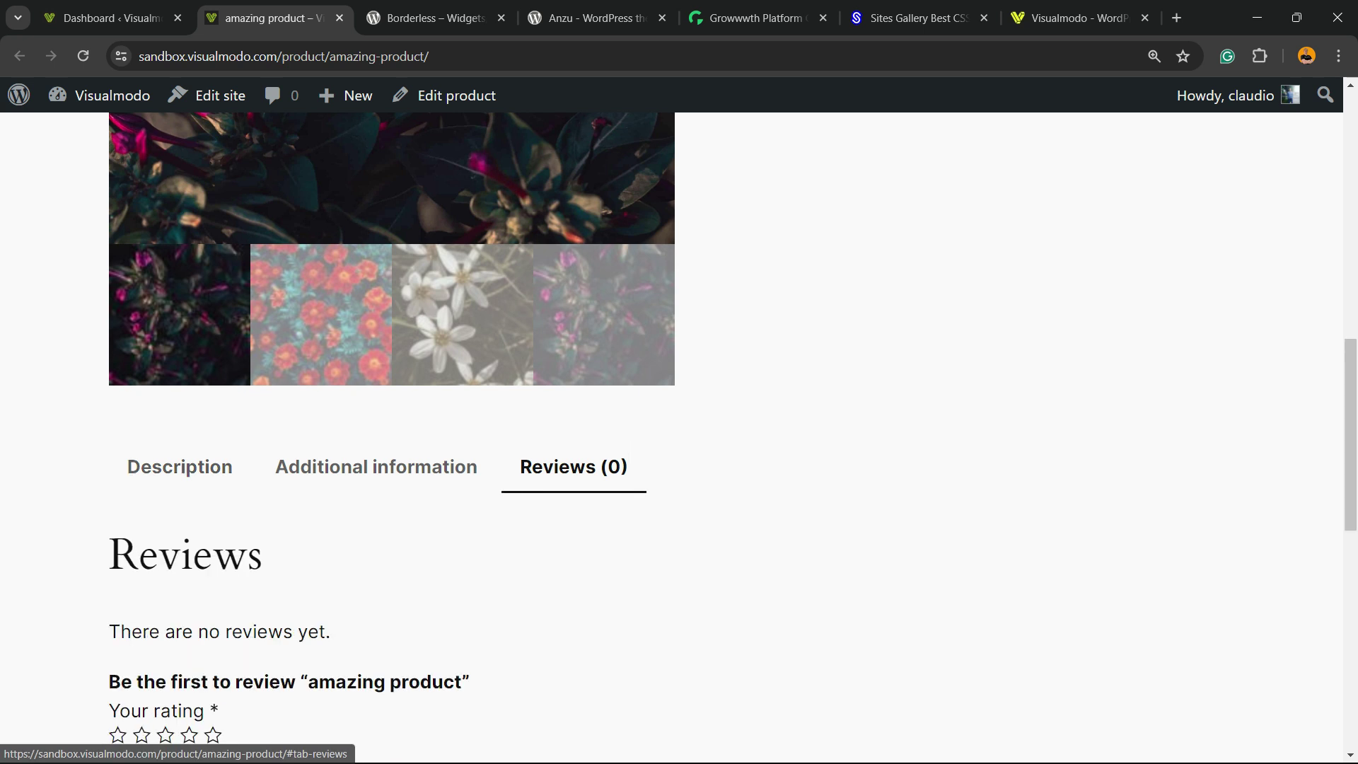
pyautogui.moveTo(628, 467); pyautogui.dragTo(519, 467)
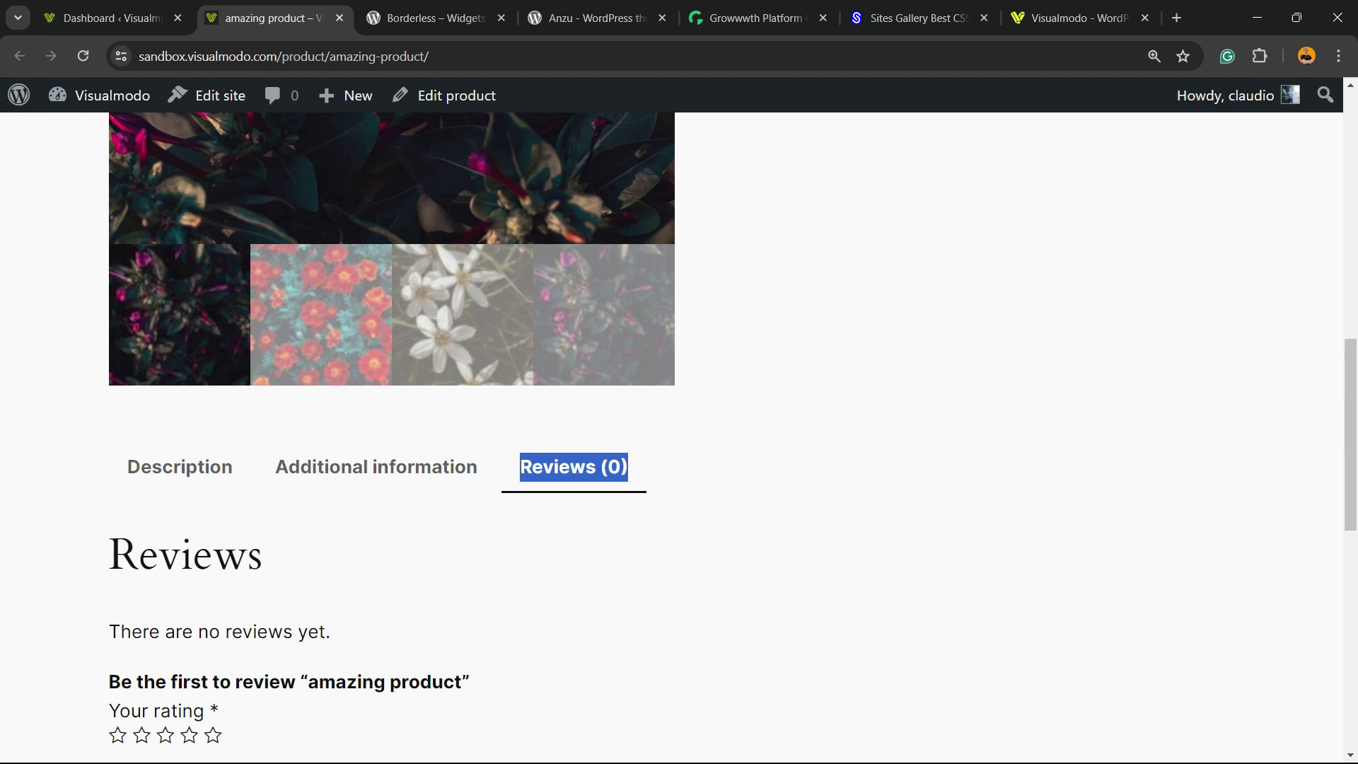
pyautogui.click(574, 466)
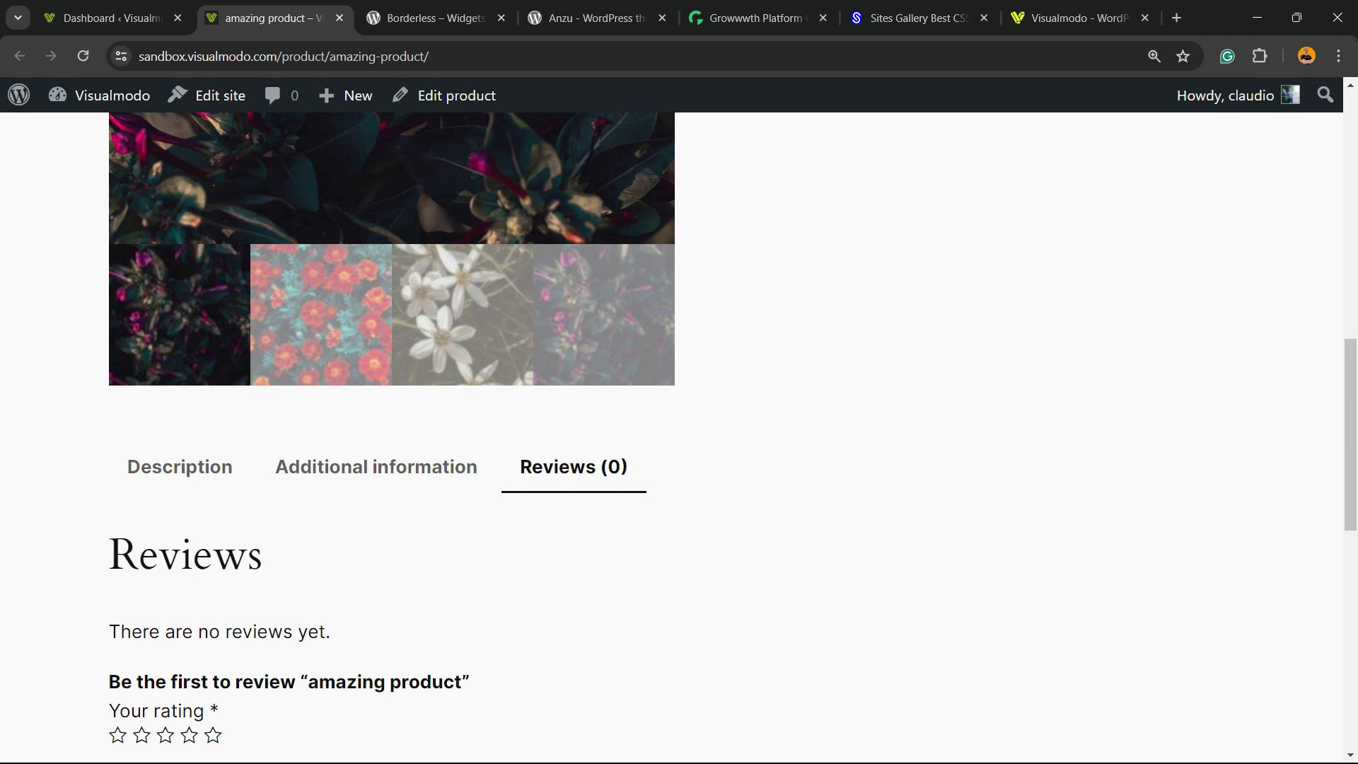
pyautogui.moveTo(628, 466)
pyautogui.mouseDown()
pyautogui.moveTo(520, 467)
pyautogui.moveTo(628, 467)
pyautogui.mouseUp()
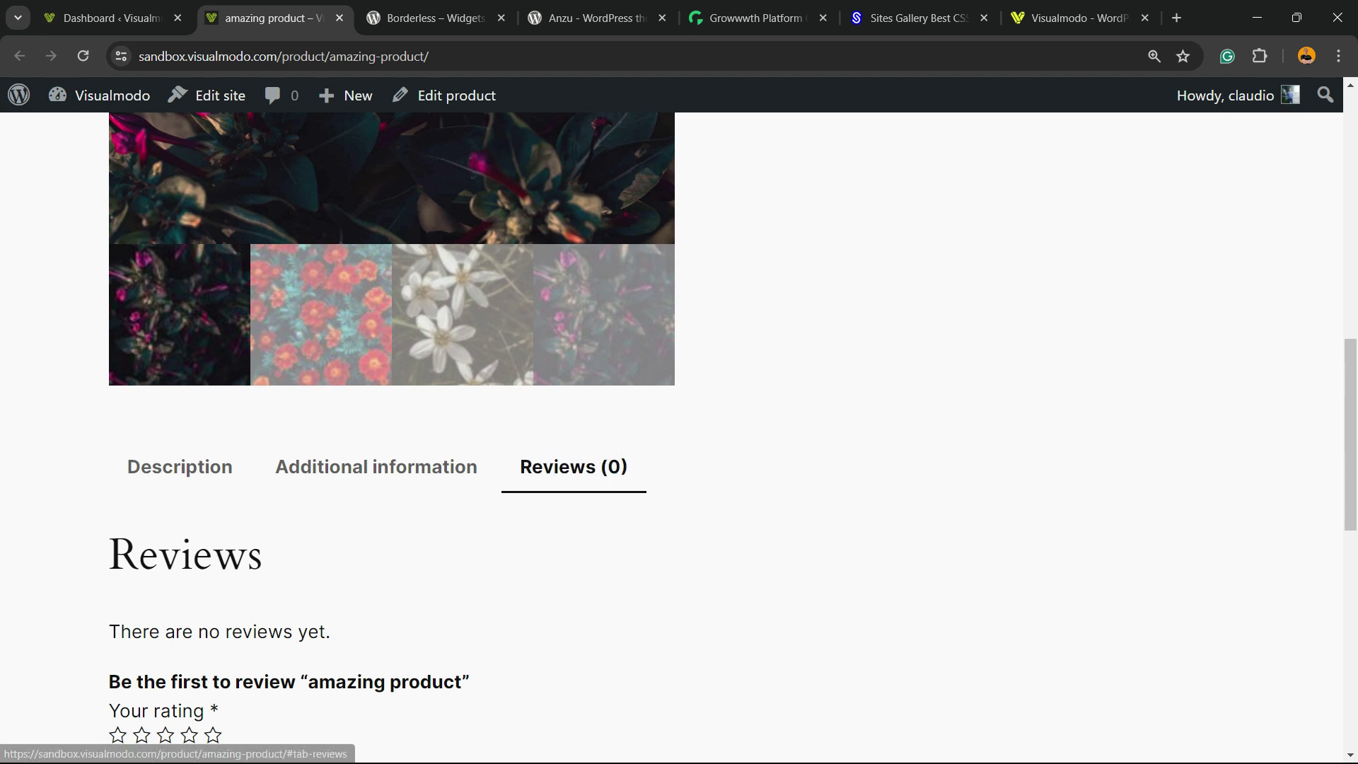
pyautogui.click(574, 467)
# Submit a five-star review for amazing product with the text "rejretyjrey6t5 hjrtyj".
pyautogui.scroll(-3, 574, 467)
pyautogui.click(212, 558)
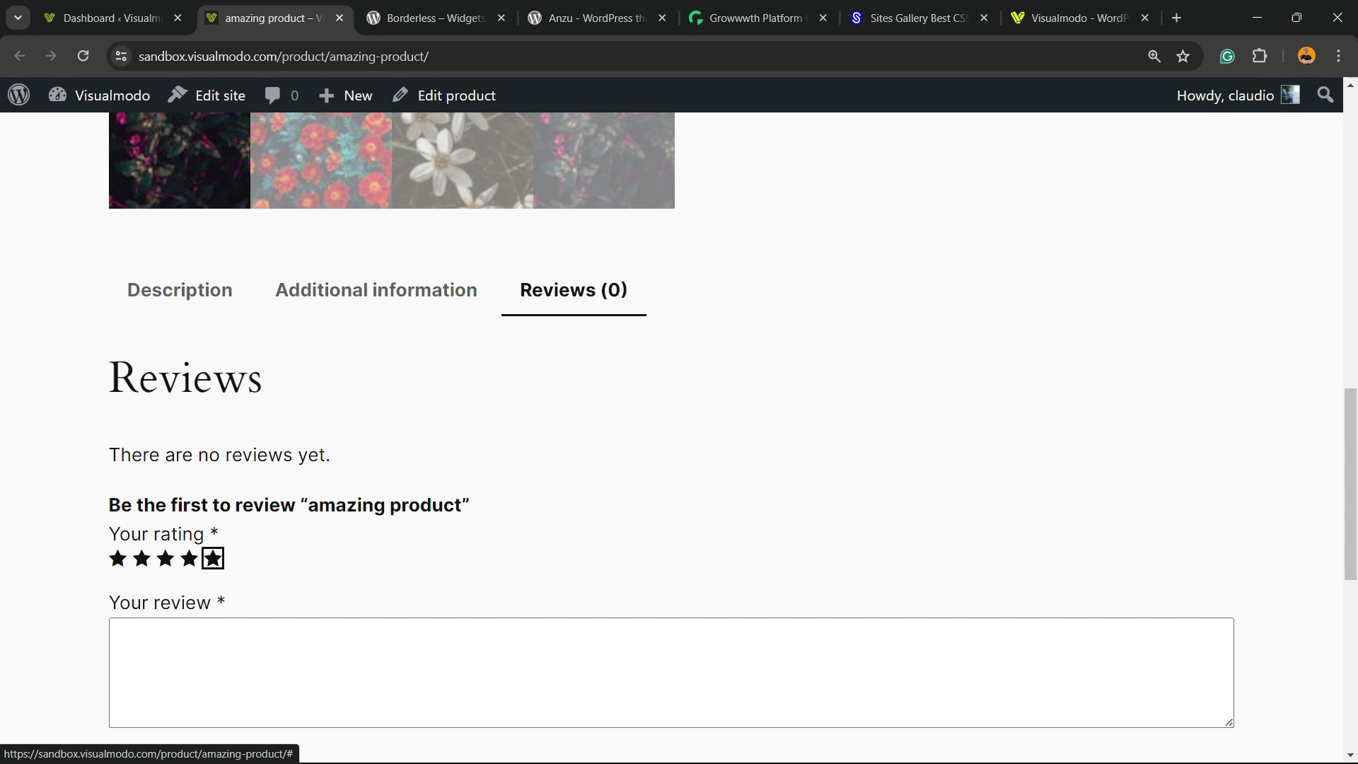
pyautogui.scroll(-3, 212, 558)
pyautogui.click(114, 454)
pyautogui.write('rejr')
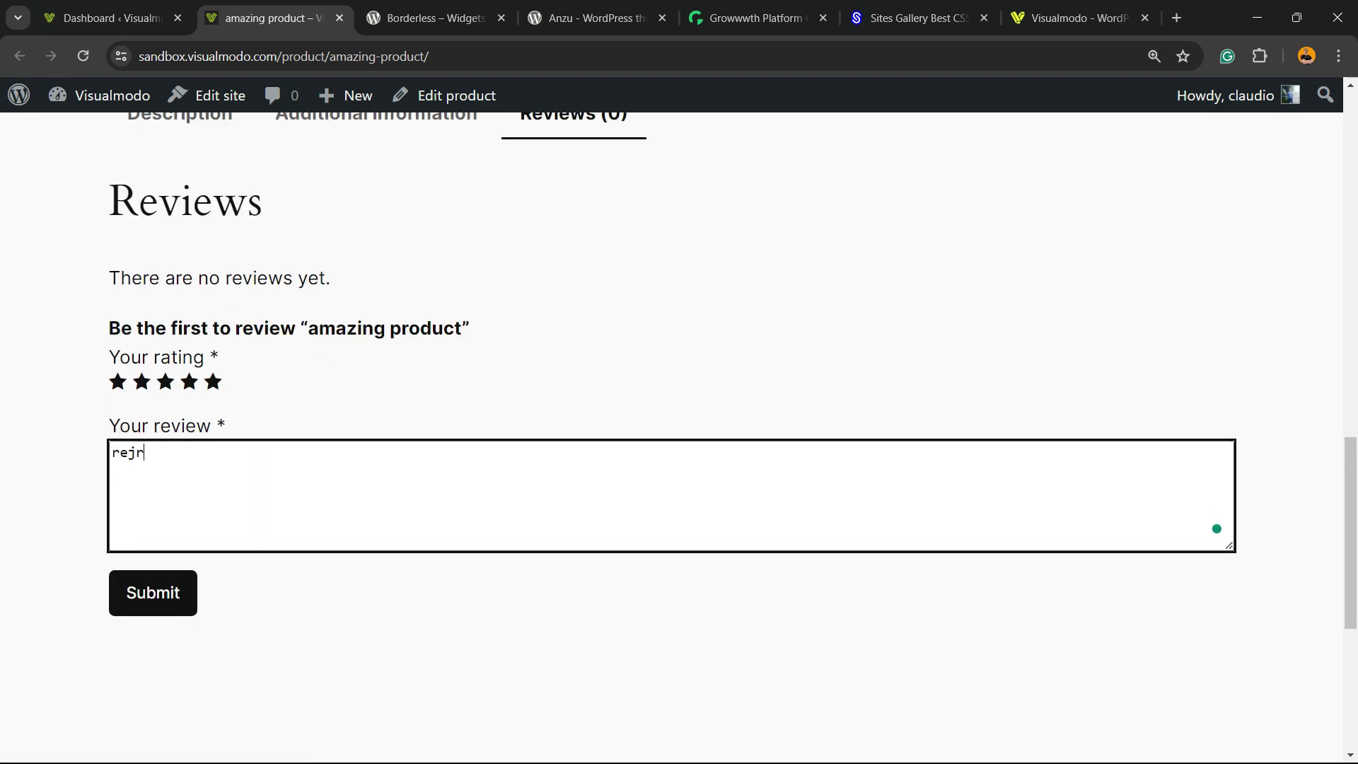
pyautogui.write('etyjrey6t5 hjrtyj')
pyautogui.press('Tab')
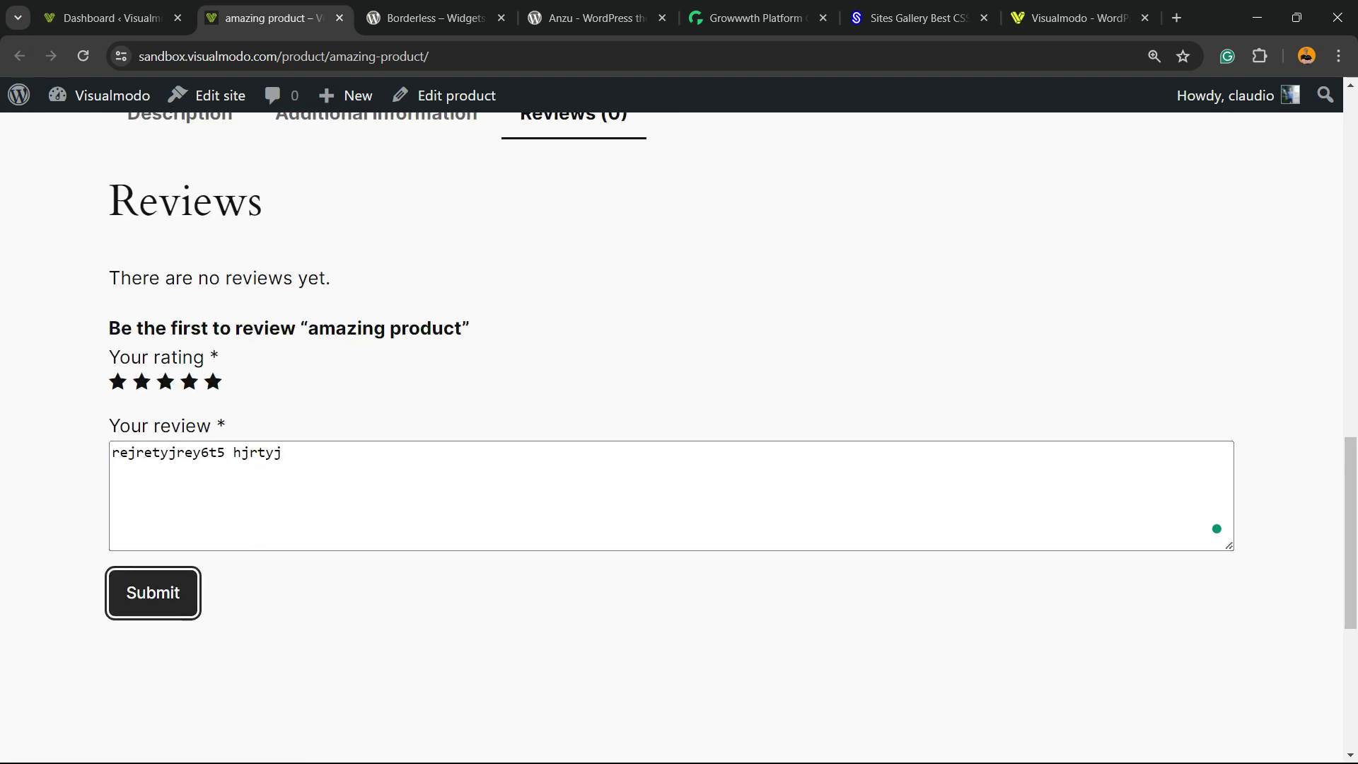
pyautogui.press('Return')
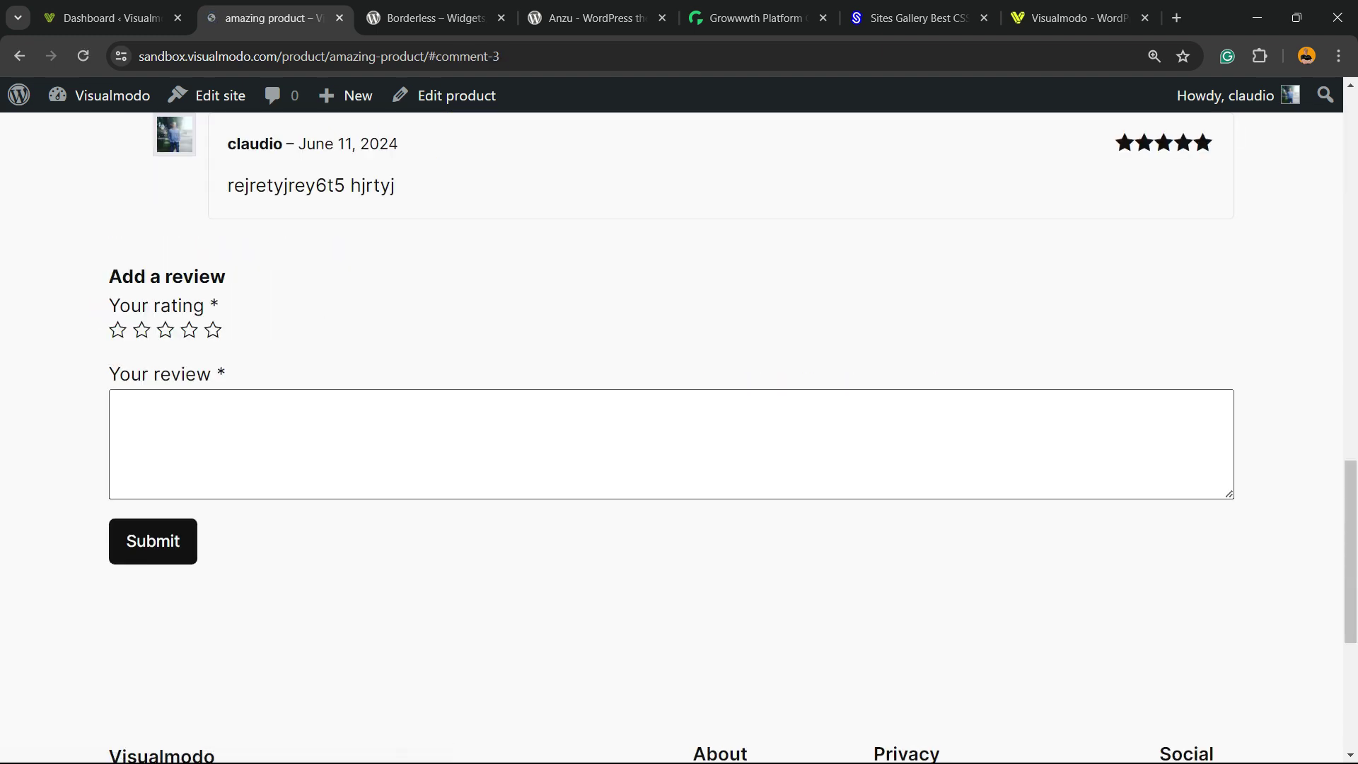
# Check the product page for the star rating under the title and the newly submitted review.
pyautogui.scroll(13, 707, 424)
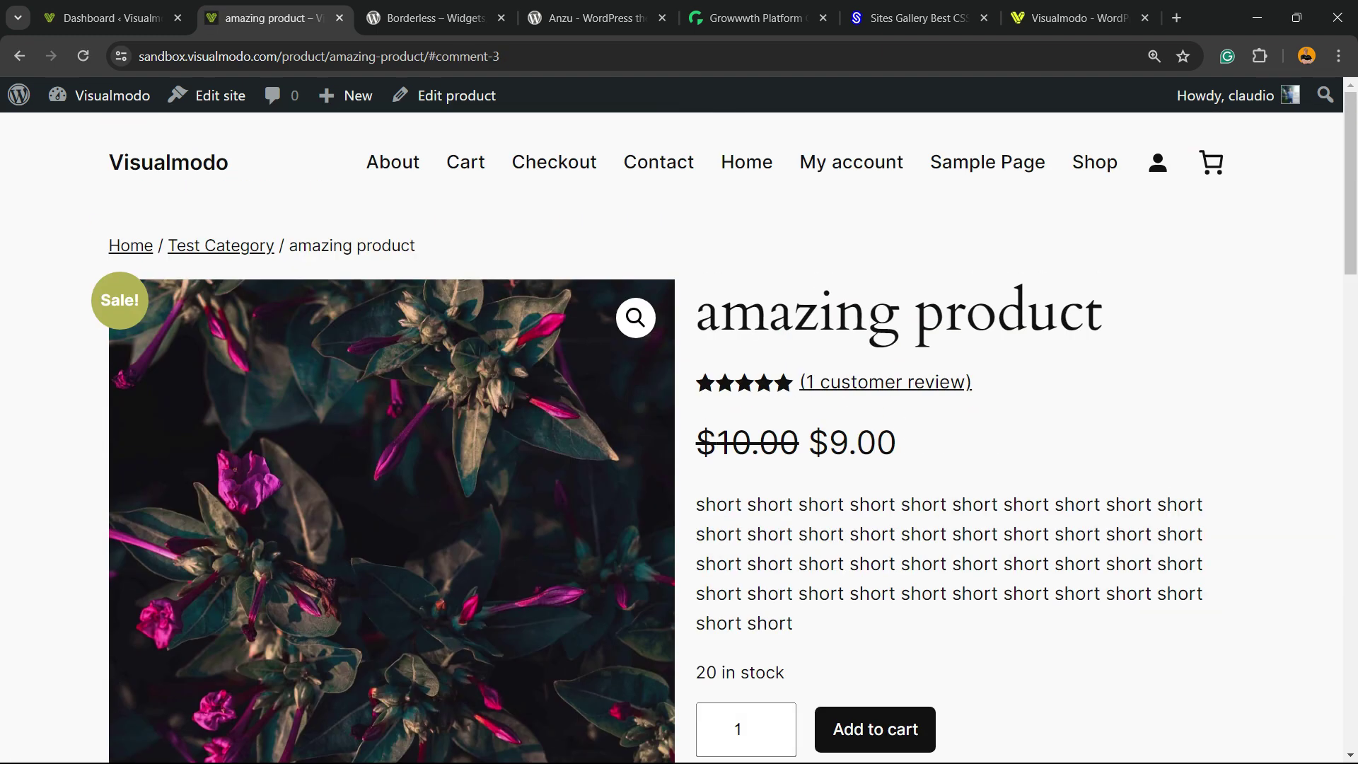
pyautogui.scroll(-2, 708, 424)
pyautogui.scroll(-15, 679, 424)
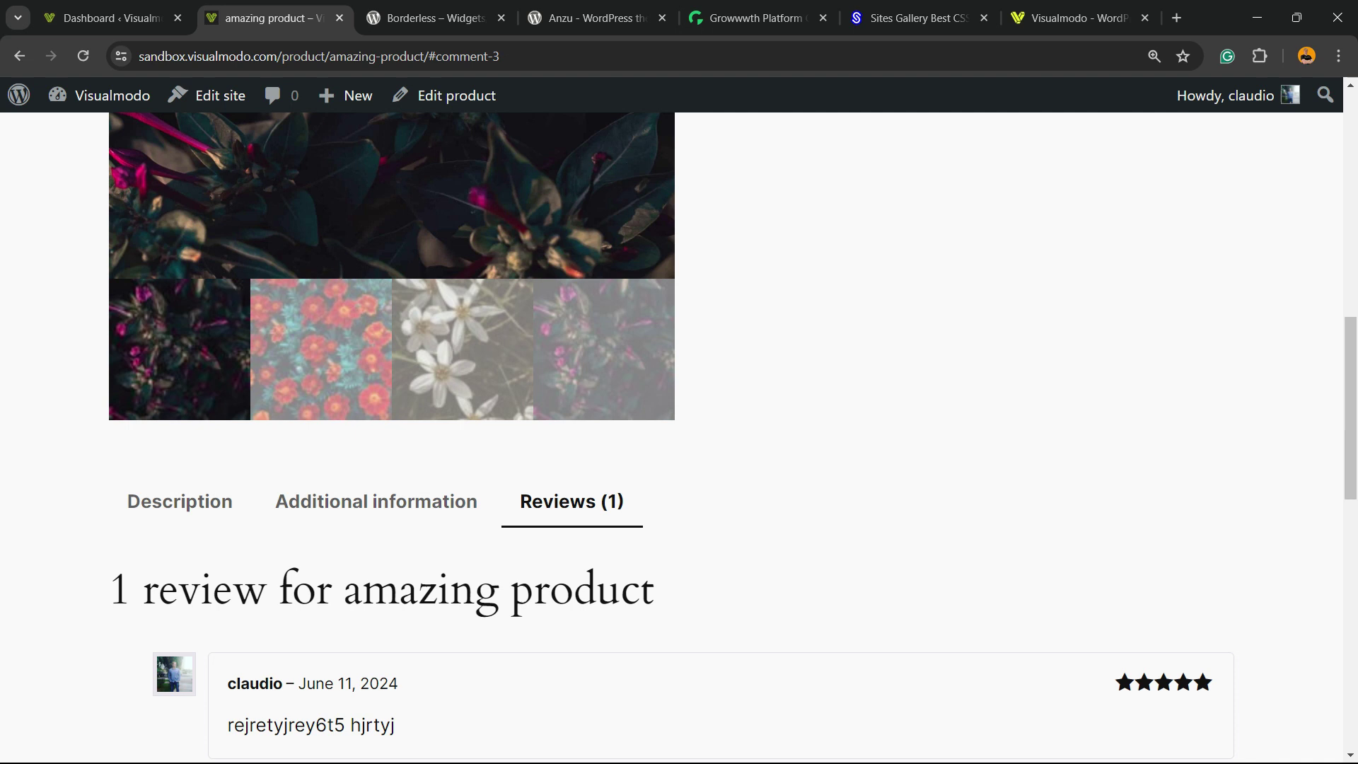
pyautogui.scroll(13, 679, 425)
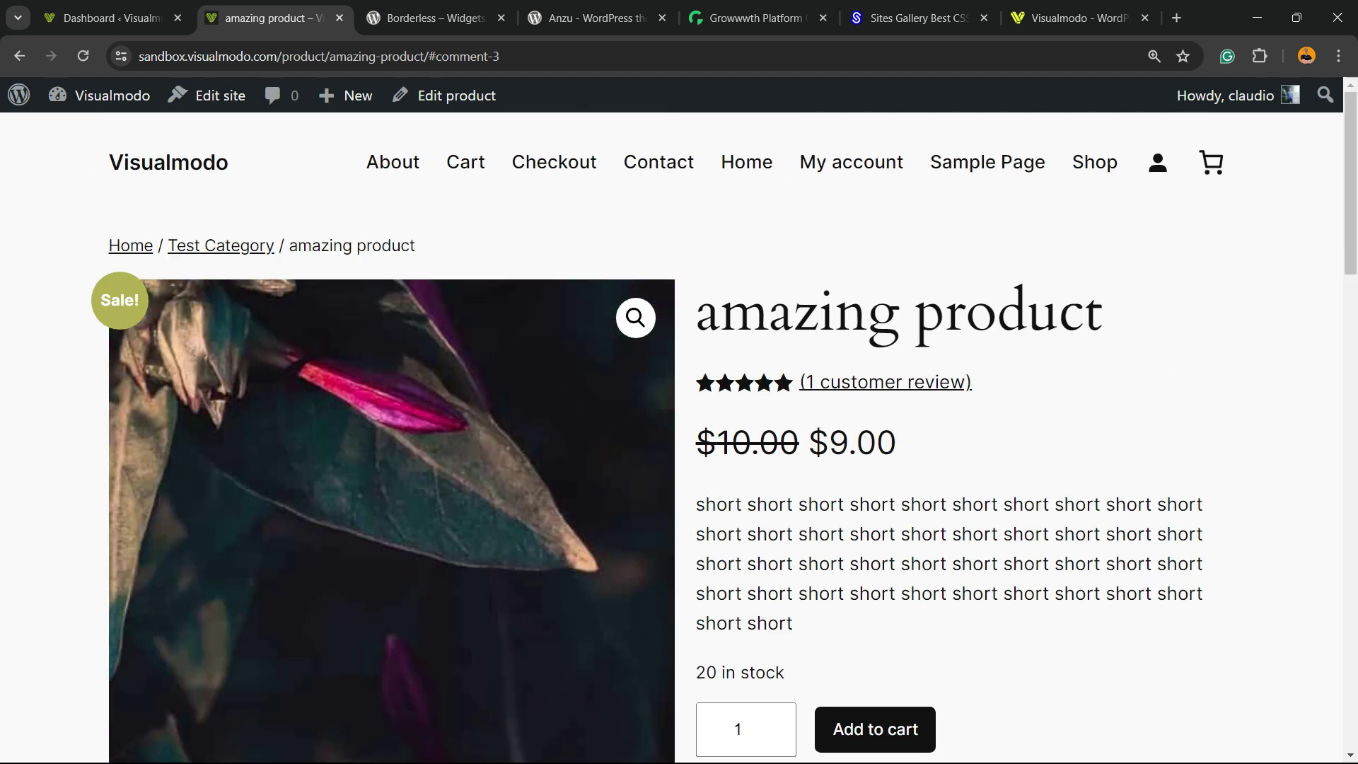
pyautogui.scroll(-2, 679, 424)
pyautogui.scroll(-10, 679, 425)
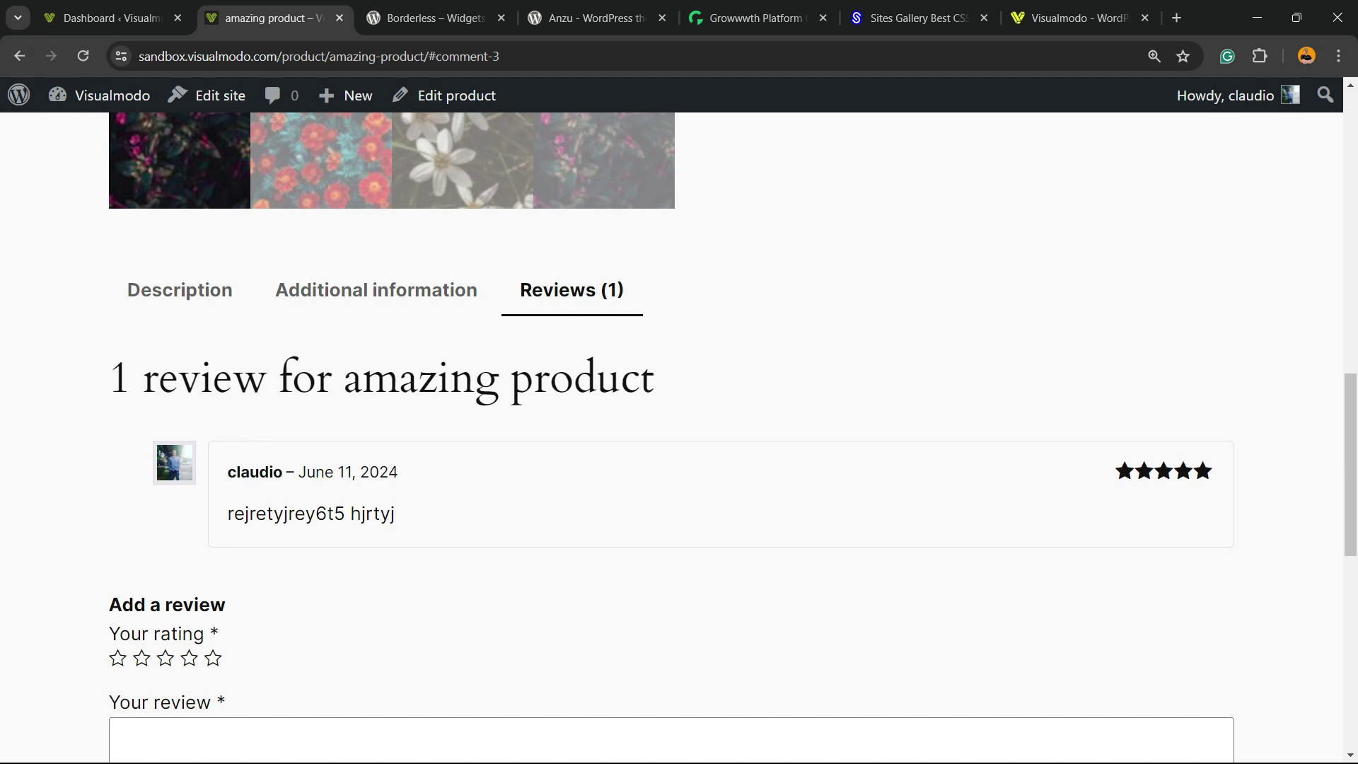
# Go to the site's admin dashboard and open amazing product for editing from the product list.
pyautogui.click(106, 18)
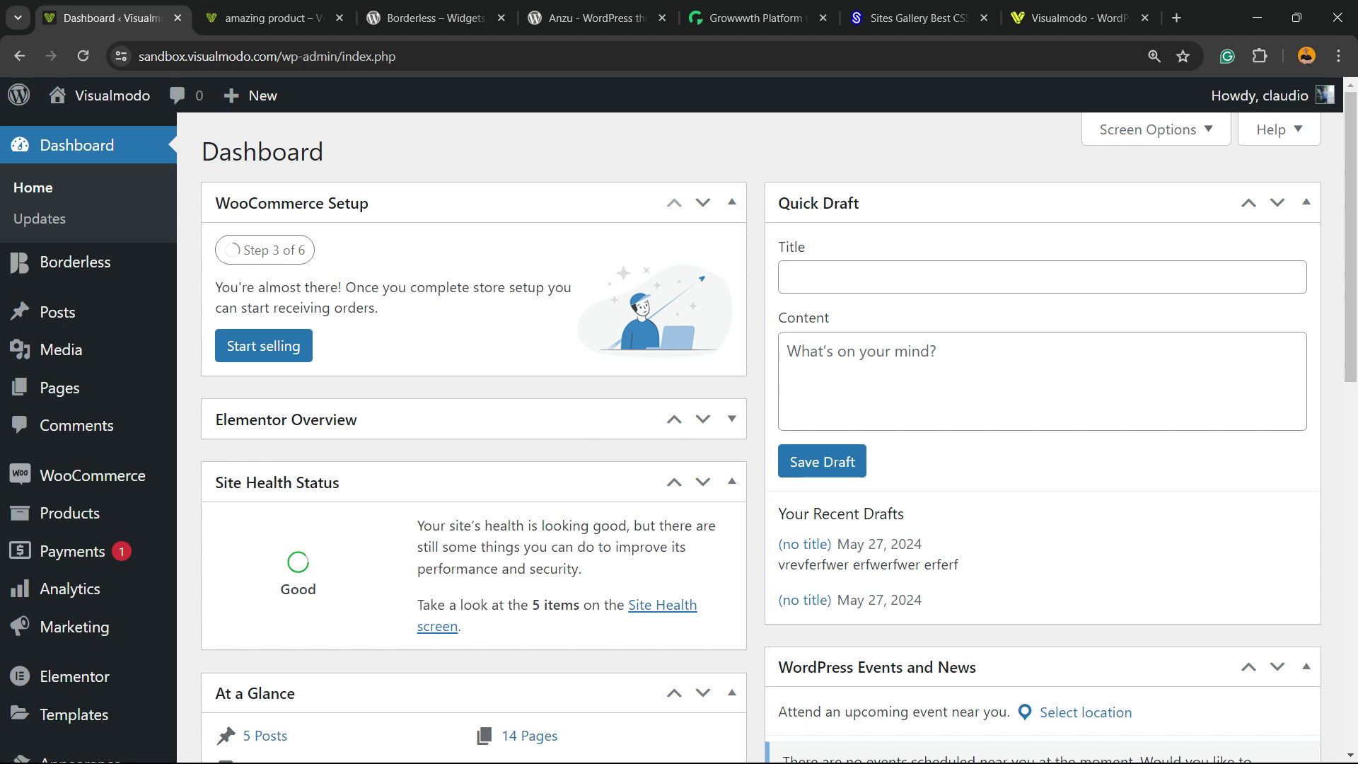
pyautogui.moveTo(69, 512)
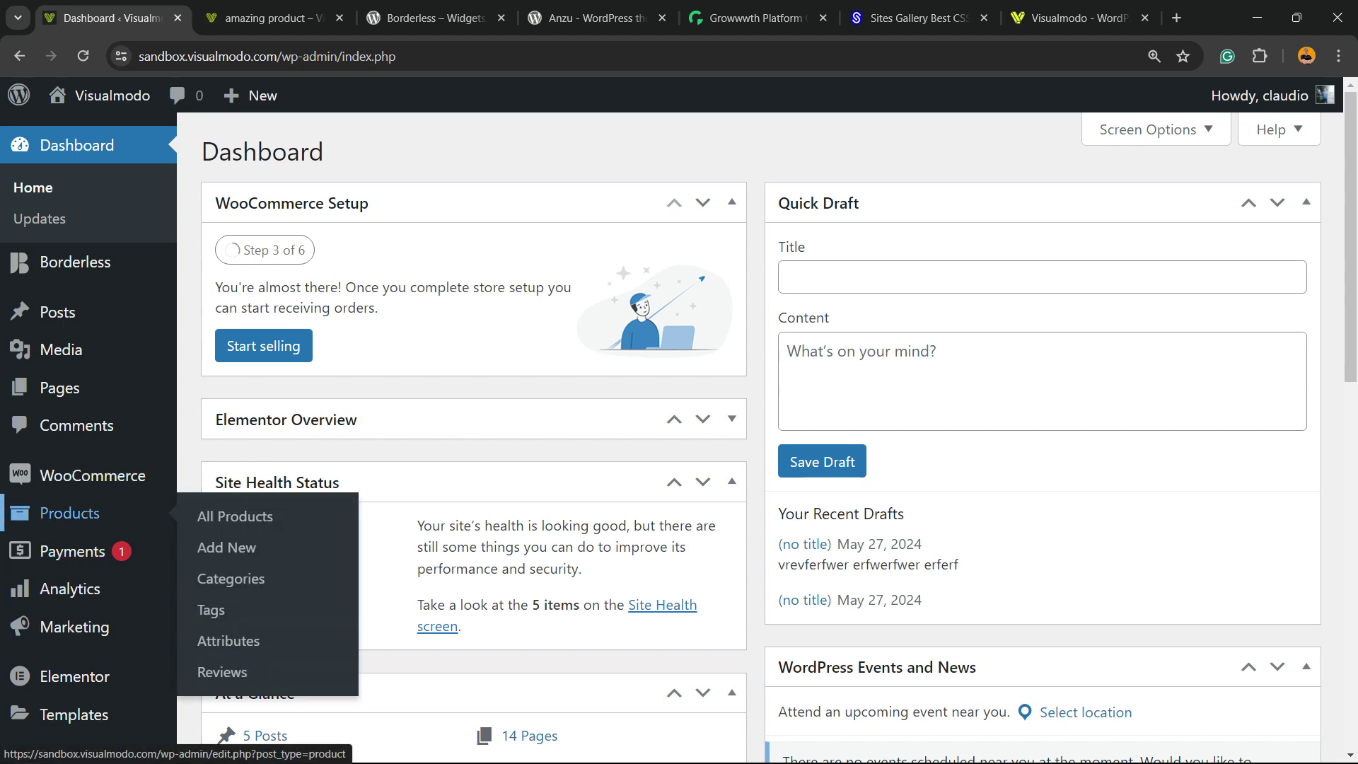
pyautogui.click(69, 513)
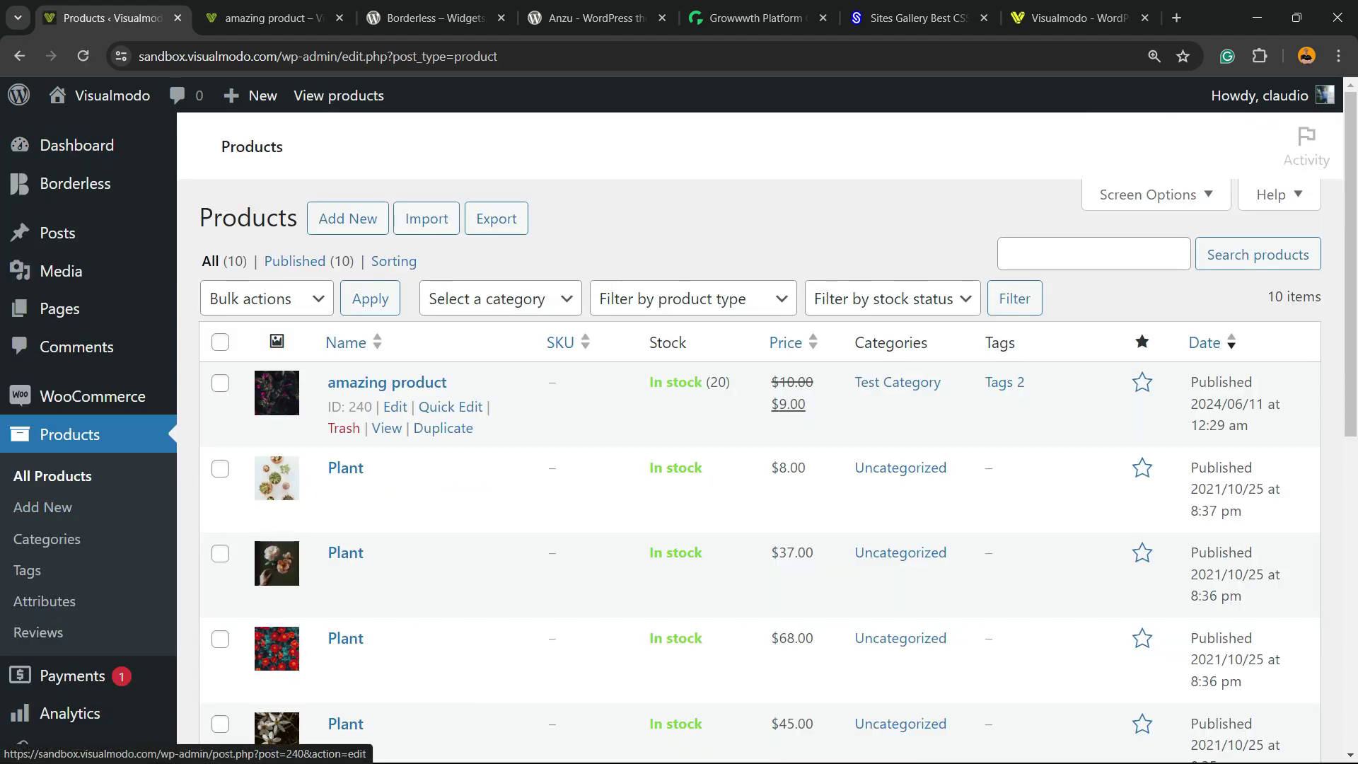
pyautogui.scroll(-10, 424, 488)
pyautogui.scroll(10, 424, 488)
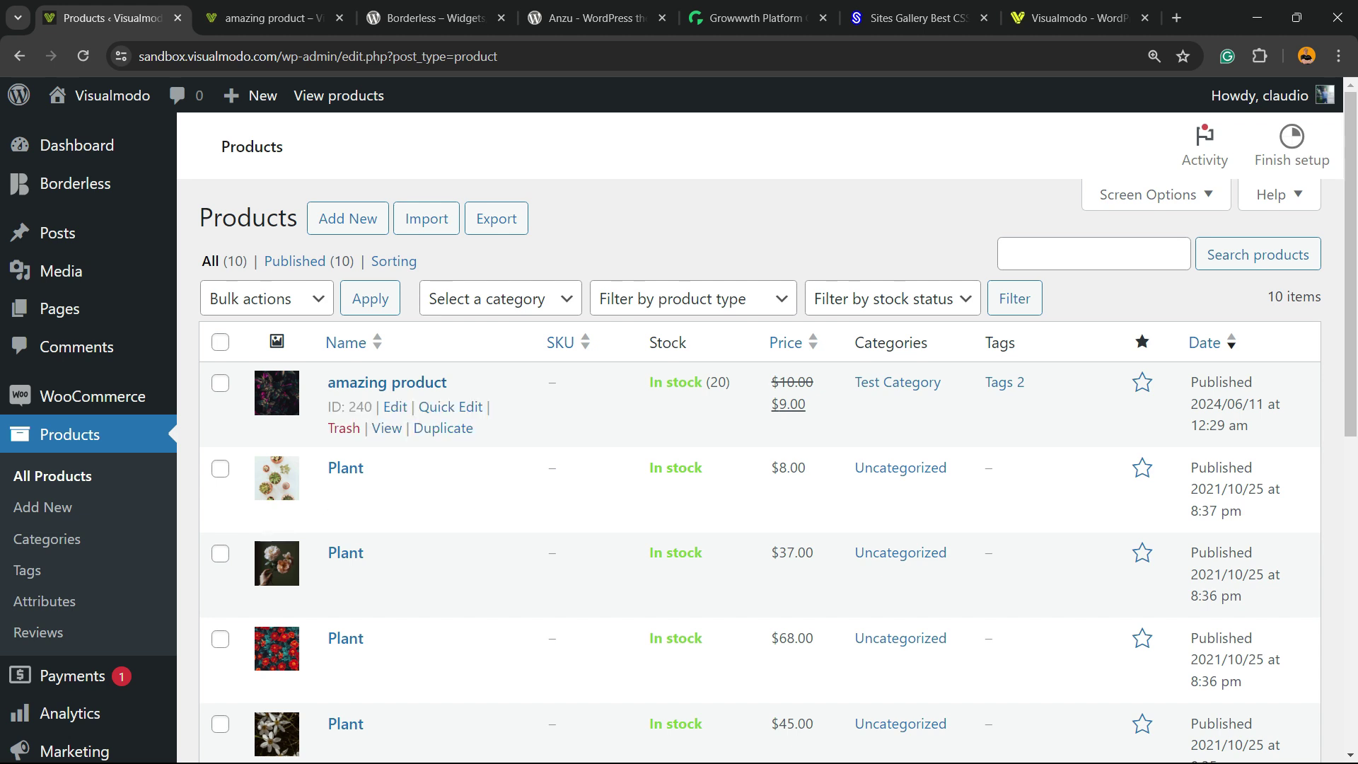
pyautogui.click(387, 382)
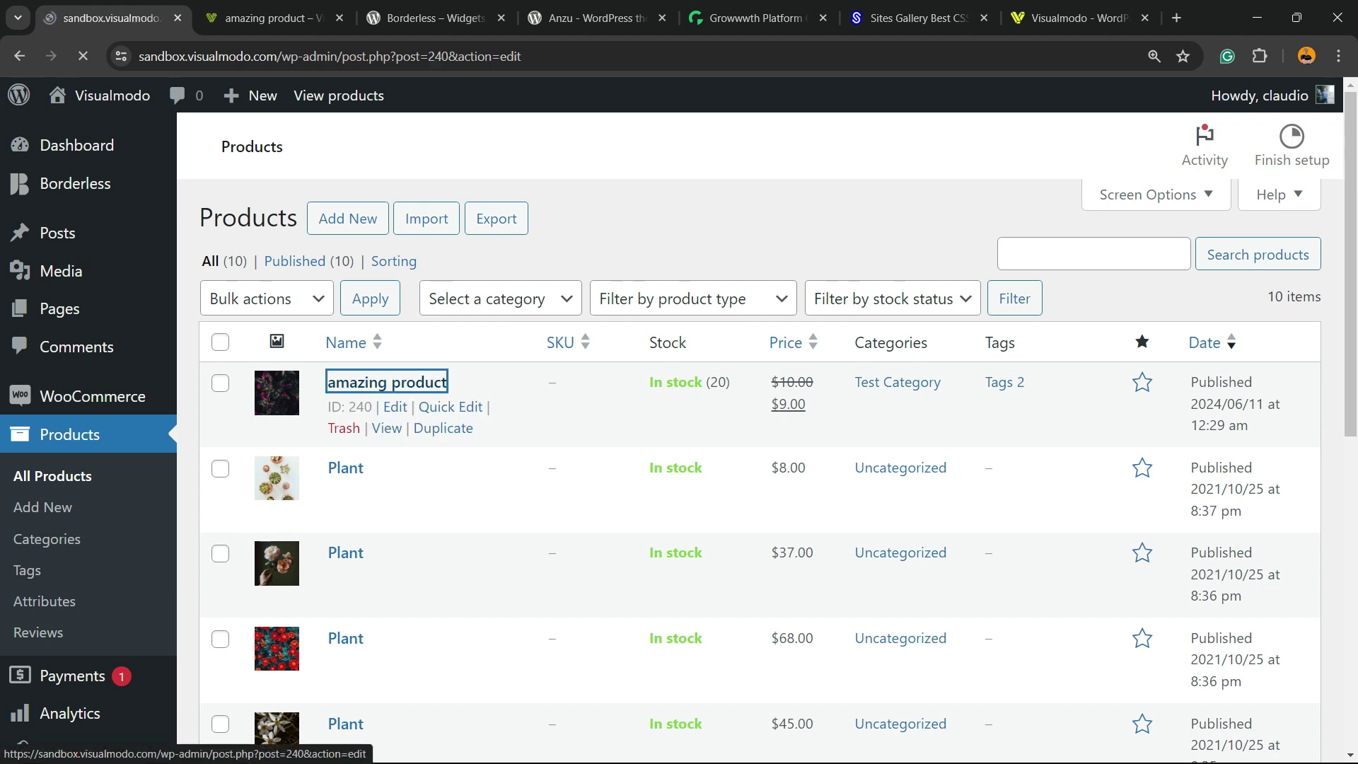
# Check the product title on the live product page, and return to the product editor.
pyautogui.click(272, 17)
pyautogui.scroll(5, 679, 424)
pyautogui.scroll(5, 679, 424)
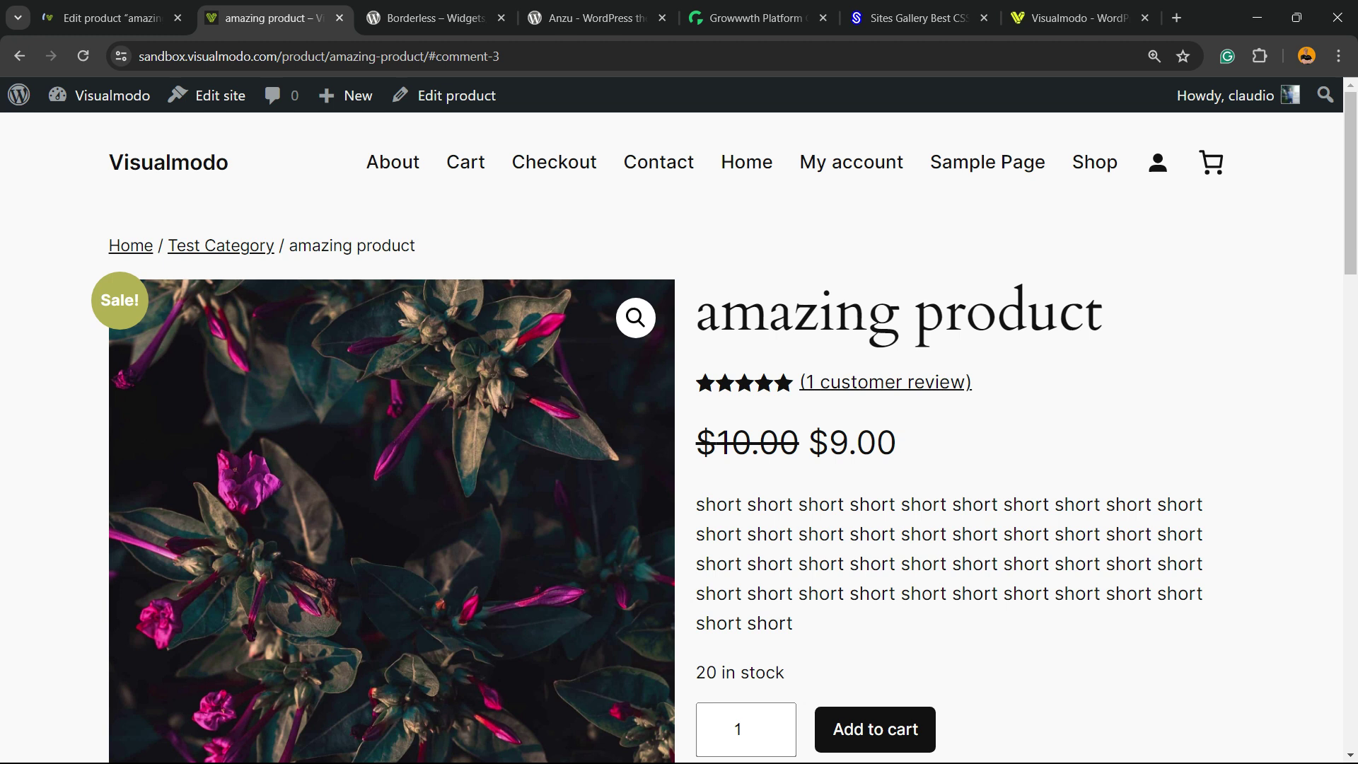
pyautogui.tripleClick(797, 313)
pyautogui.click(797, 313)
pyautogui.hotkey('ctrl', 'shift', 'Tab')
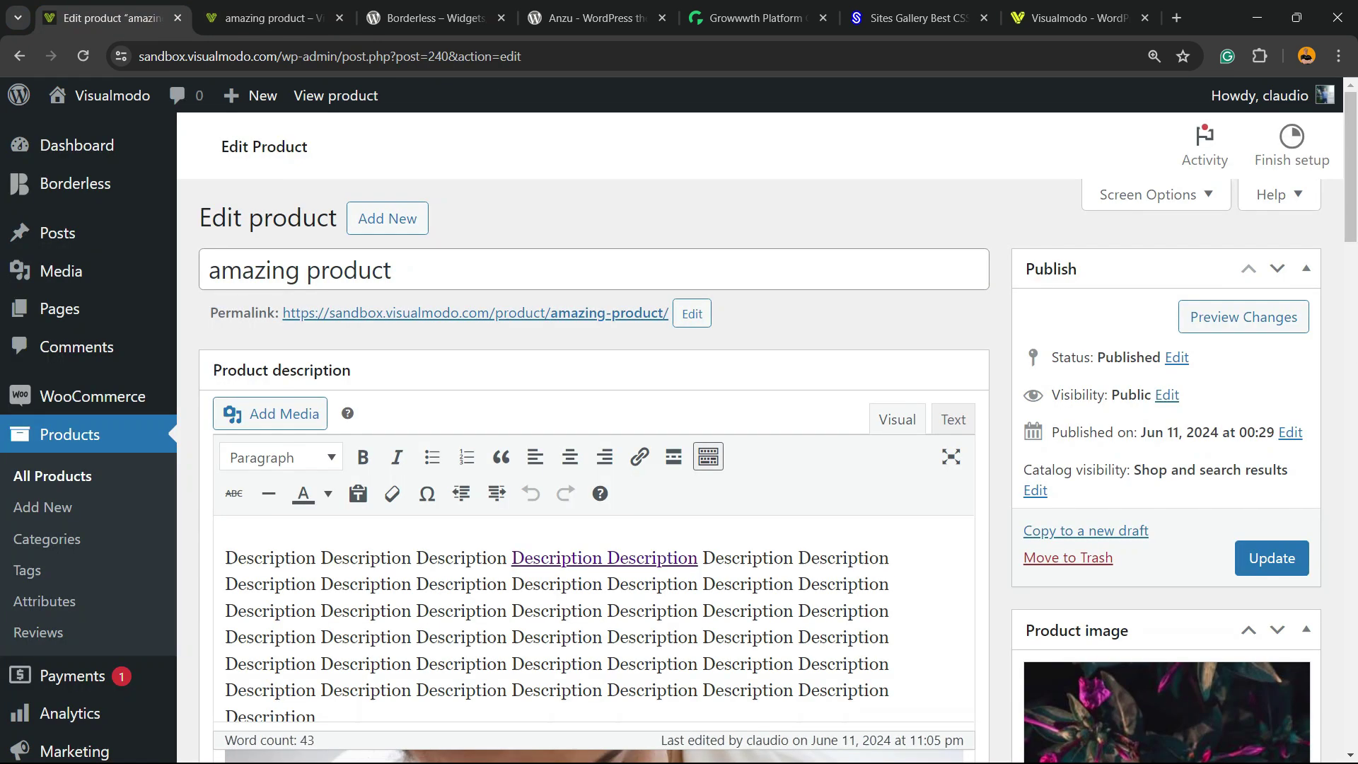
# Disable reviews in the Advanced product data of amazing product and update the product.
pyautogui.scroll(-12, 594, 453)
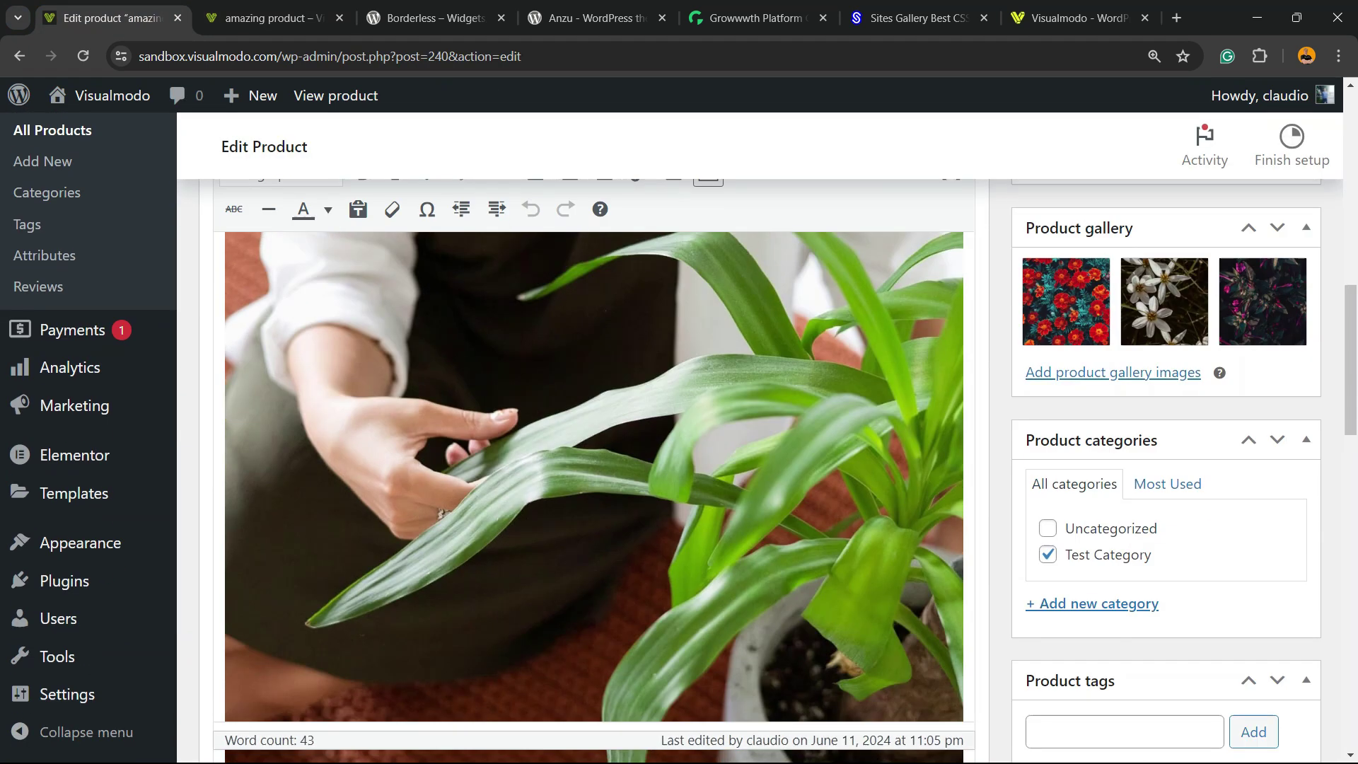
pyautogui.scroll(-3, 594, 452)
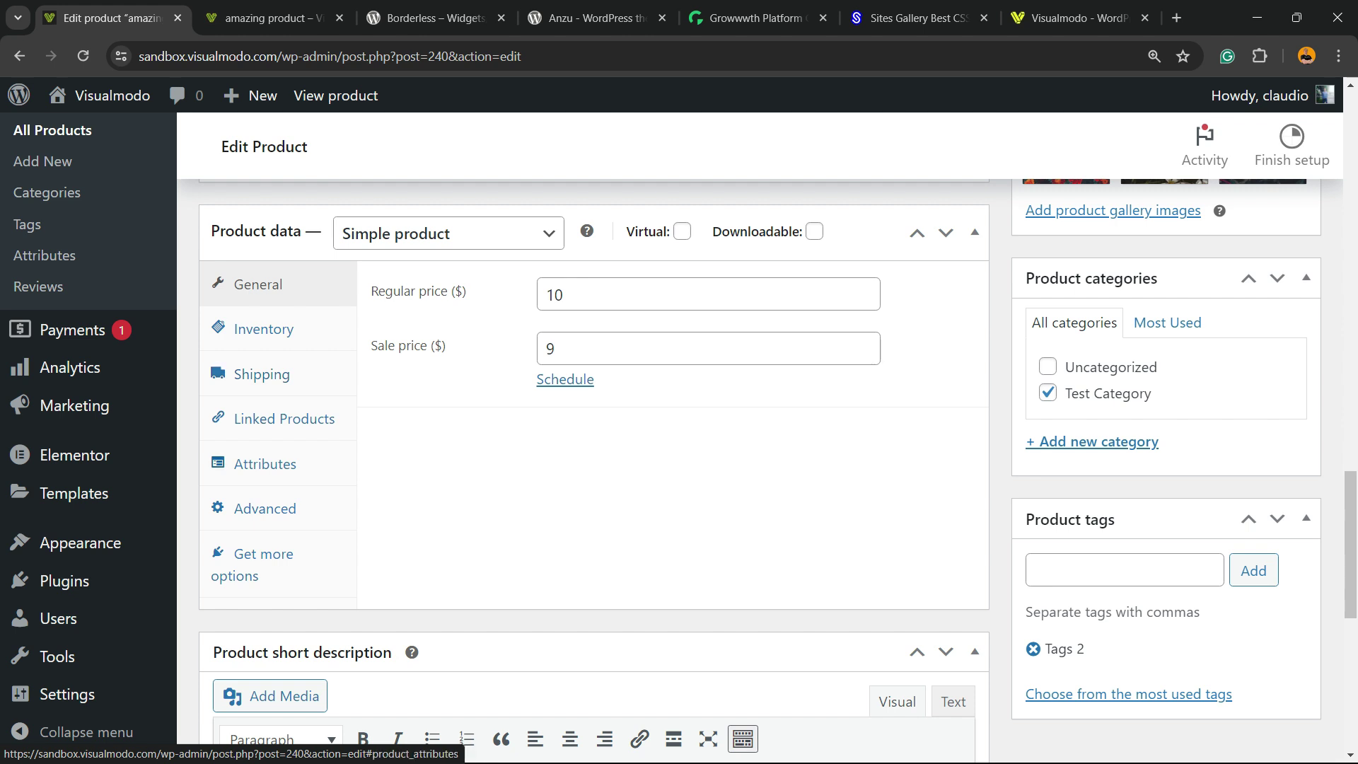
pyautogui.click(269, 517)
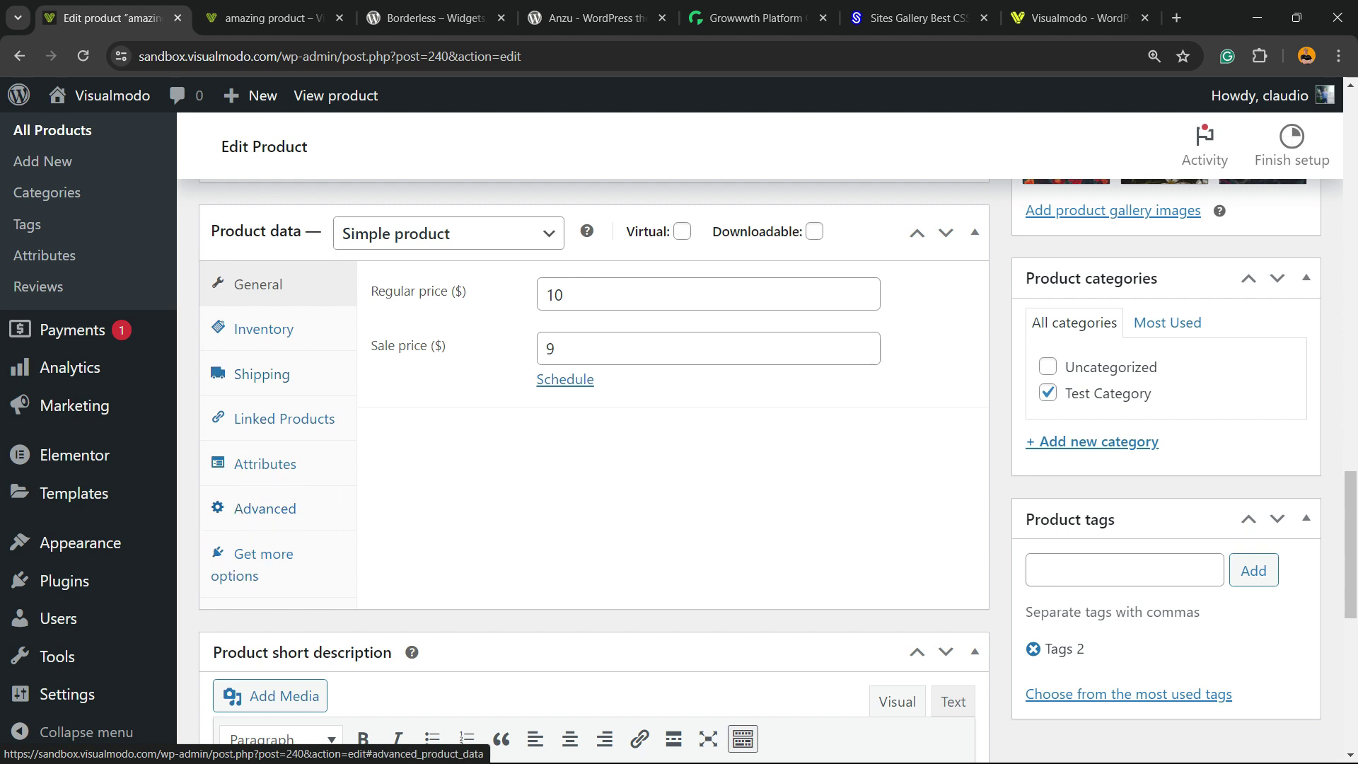
pyautogui.click(265, 504)
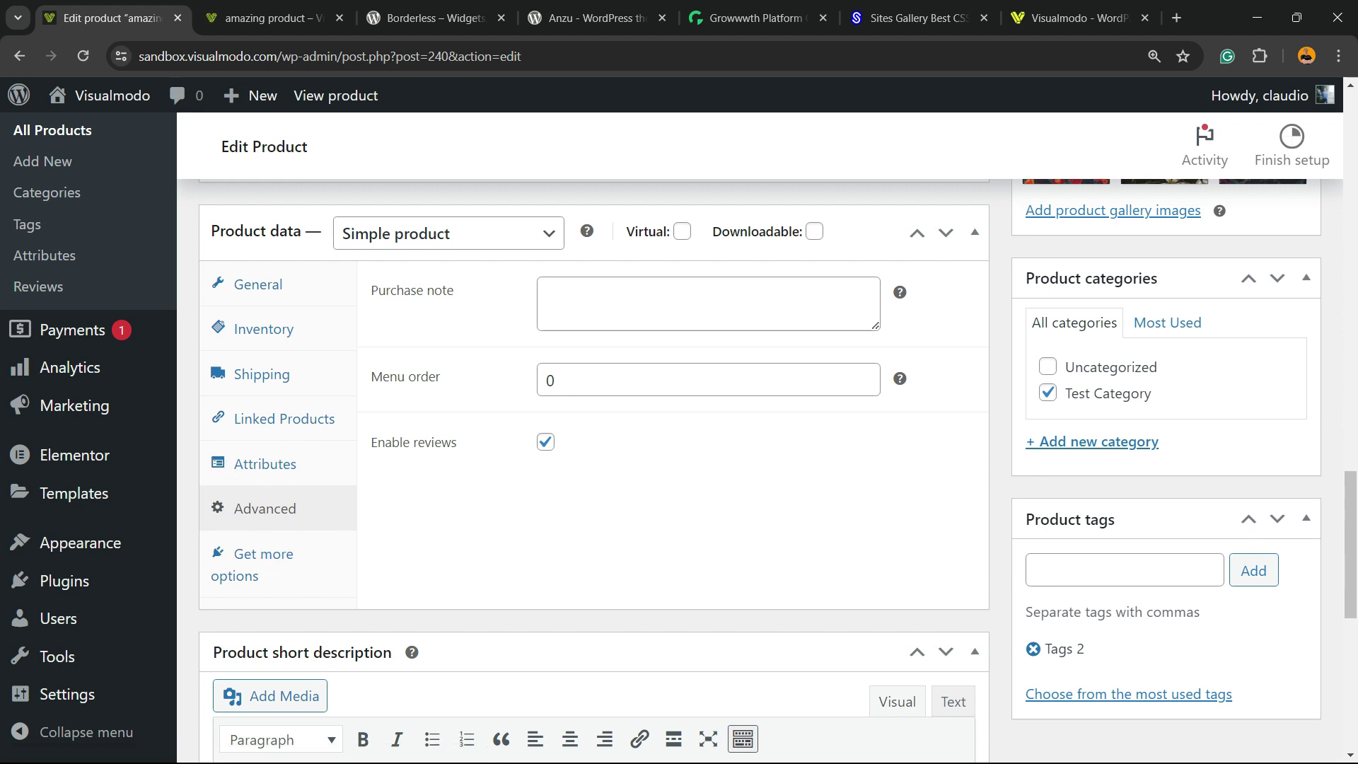
pyautogui.moveTo(457, 442); pyautogui.dragTo(370, 443)
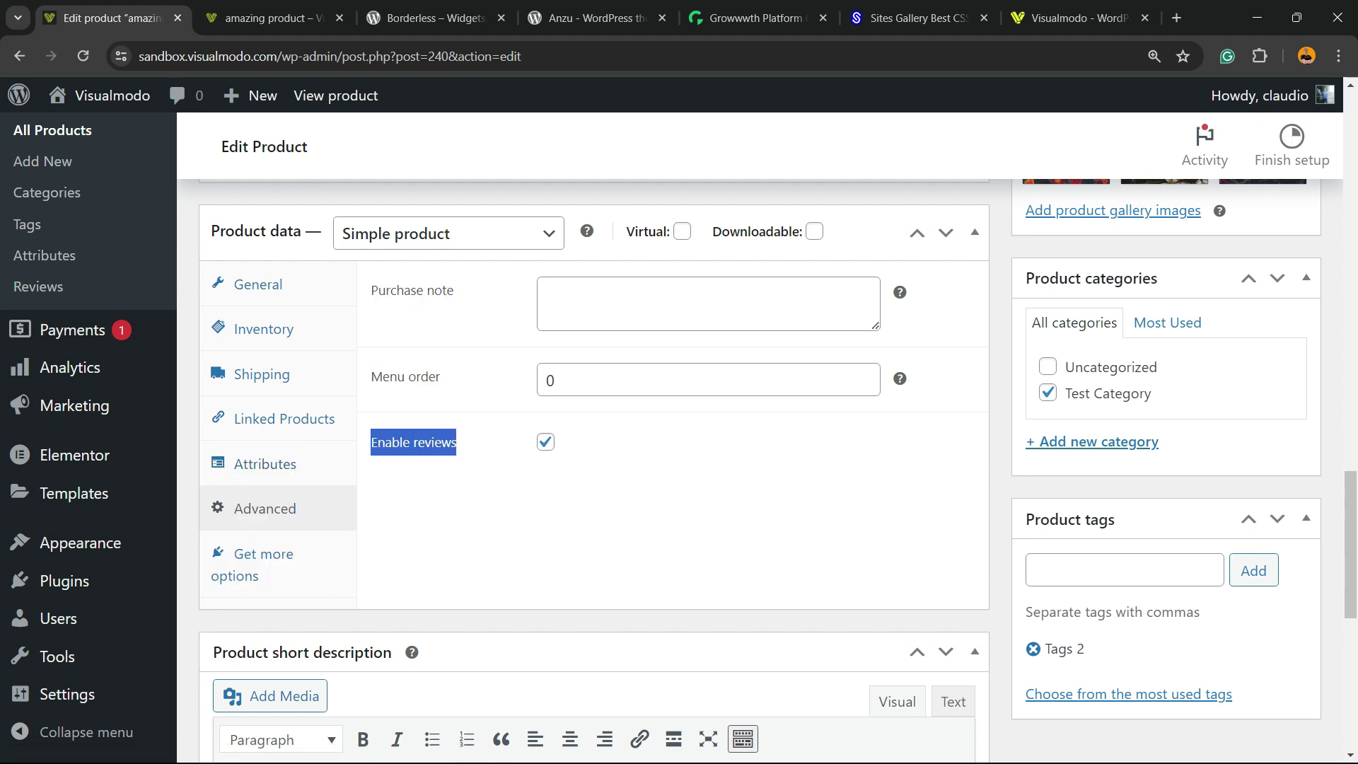
pyautogui.click(545, 442)
pyautogui.scroll(15, 594, 425)
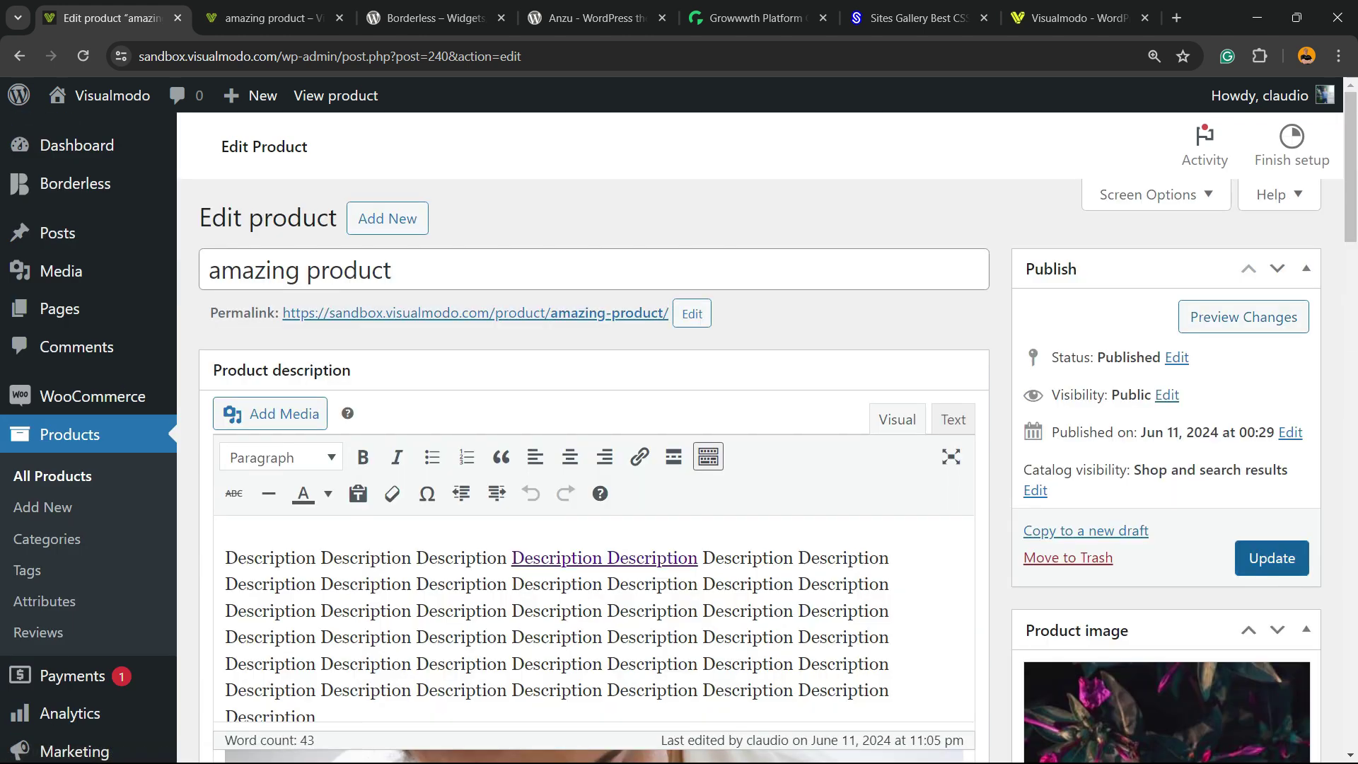
pyautogui.click(1270, 558)
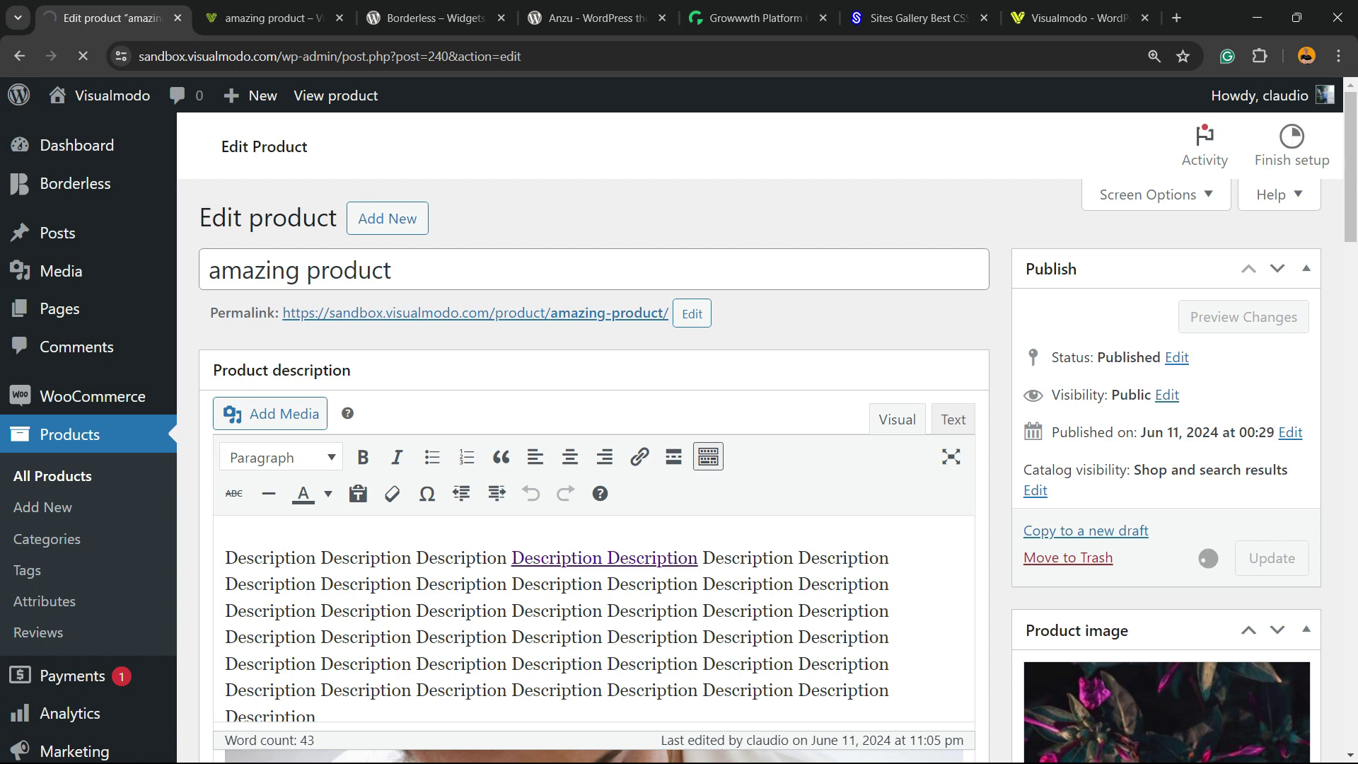
# Reload the live amazing product page and view its Additional information to check which product sections remain.
pyautogui.click(272, 18)
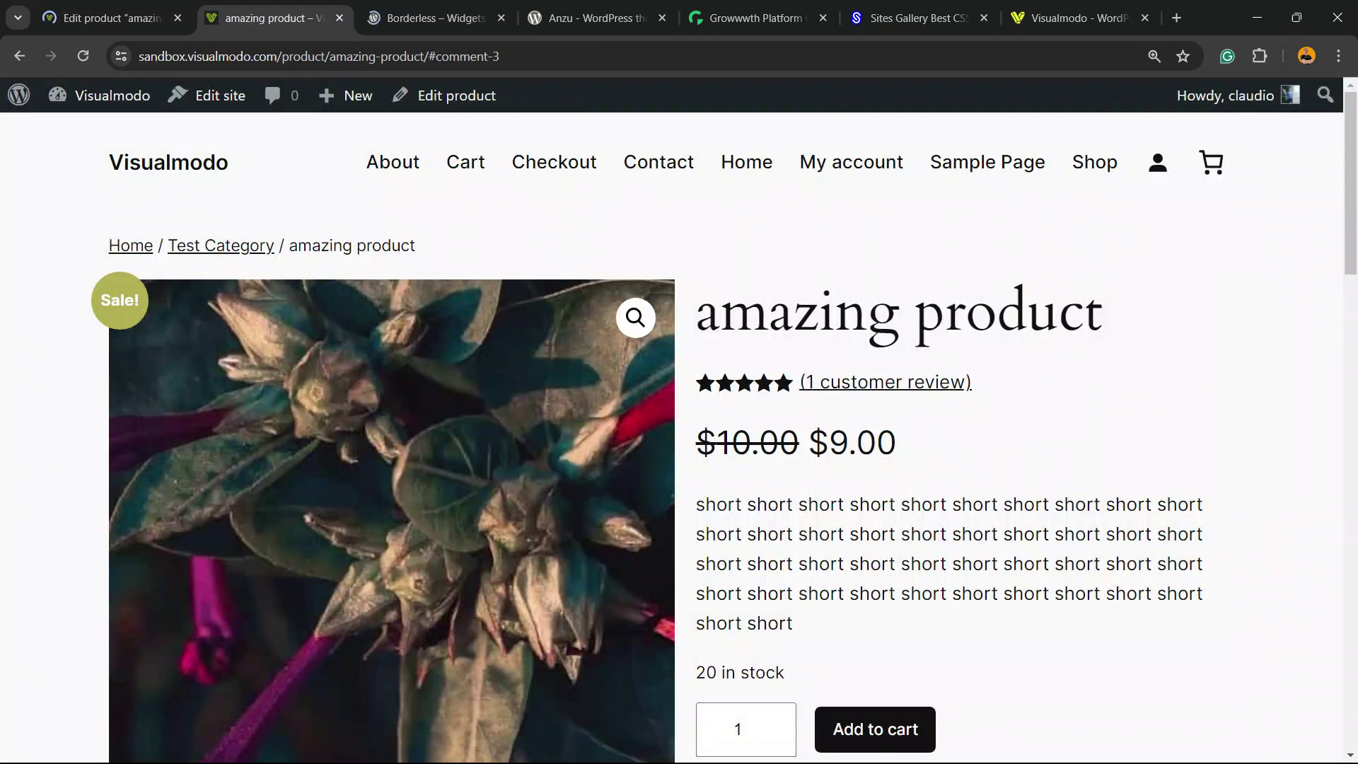
pyautogui.press('F5')
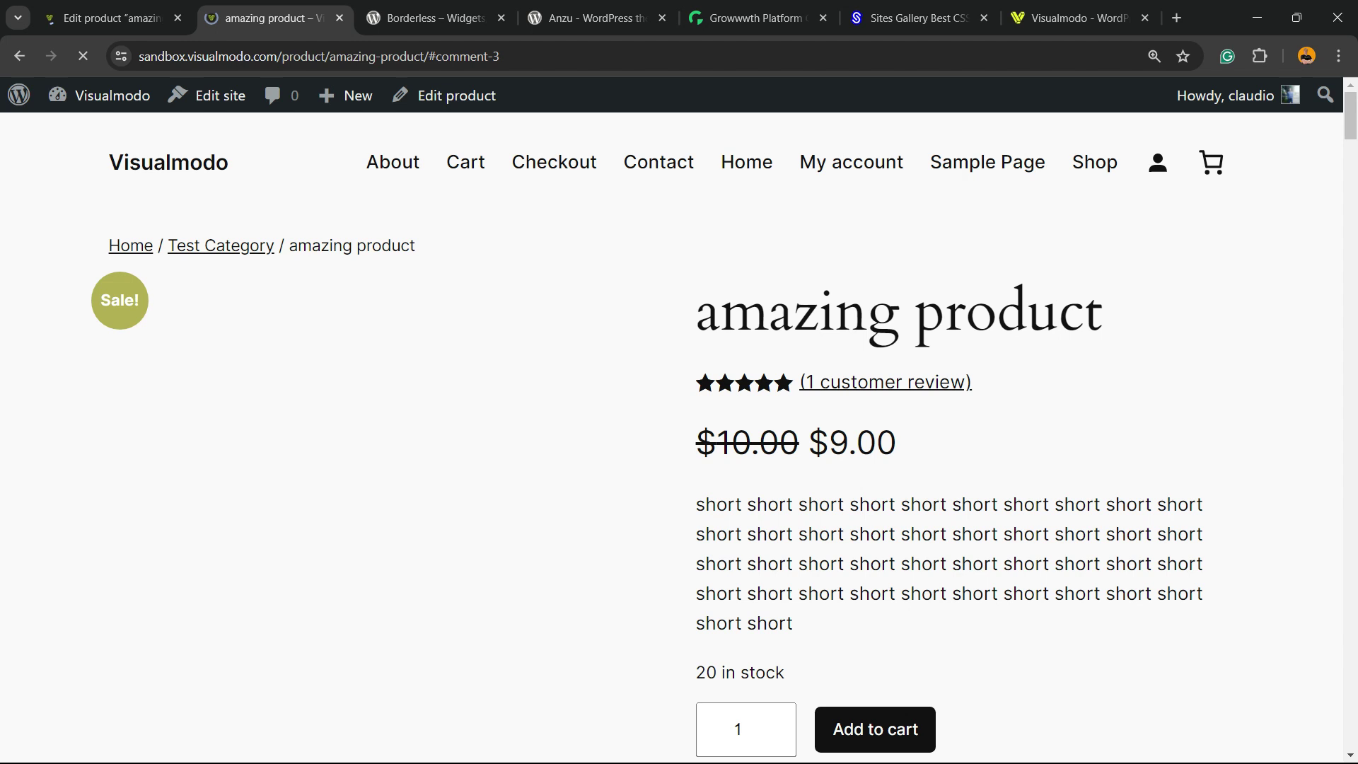
pyautogui.scroll(-10, 375, 425)
pyautogui.click(375, 290)
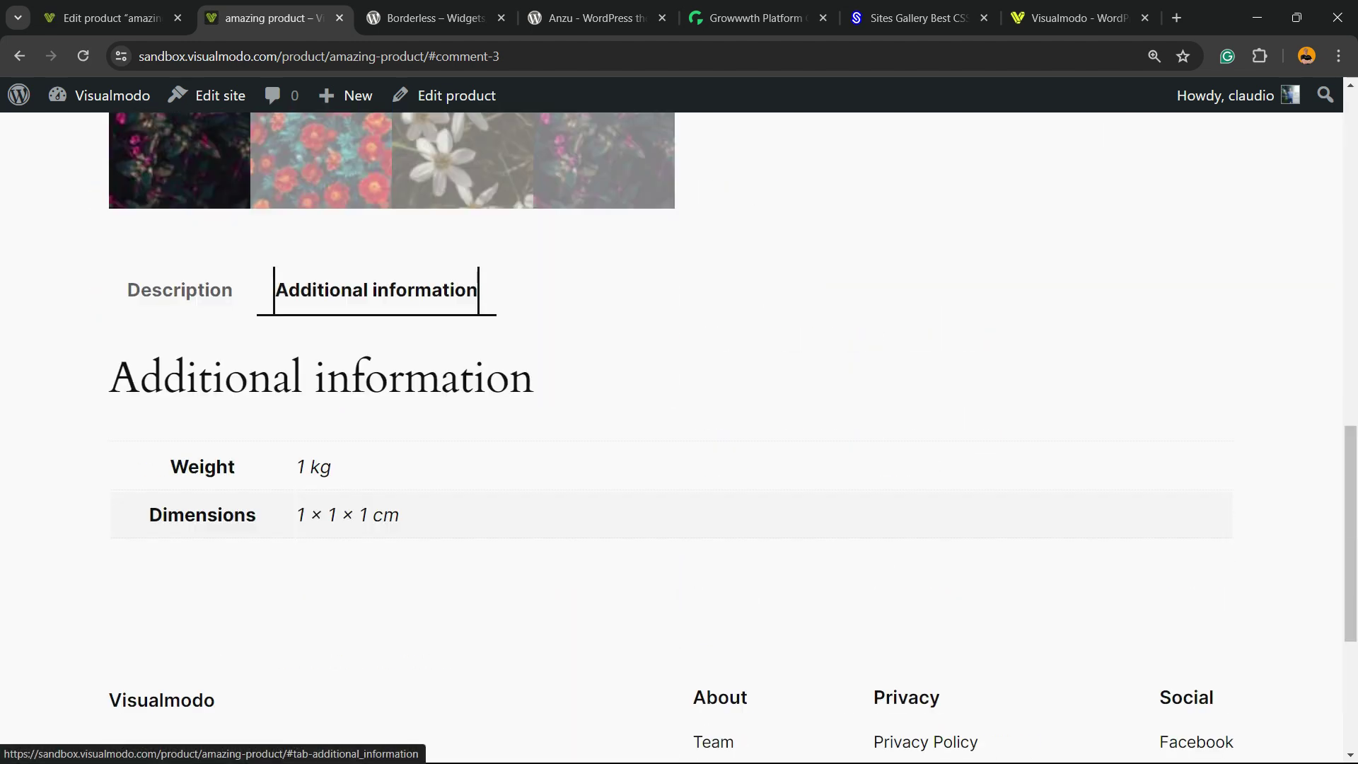
# View the Description section of the live amazing product page and check the customer review line under the product title.
pyautogui.scroll(-2, 679, 437)
pyautogui.scroll(2, 679, 437)
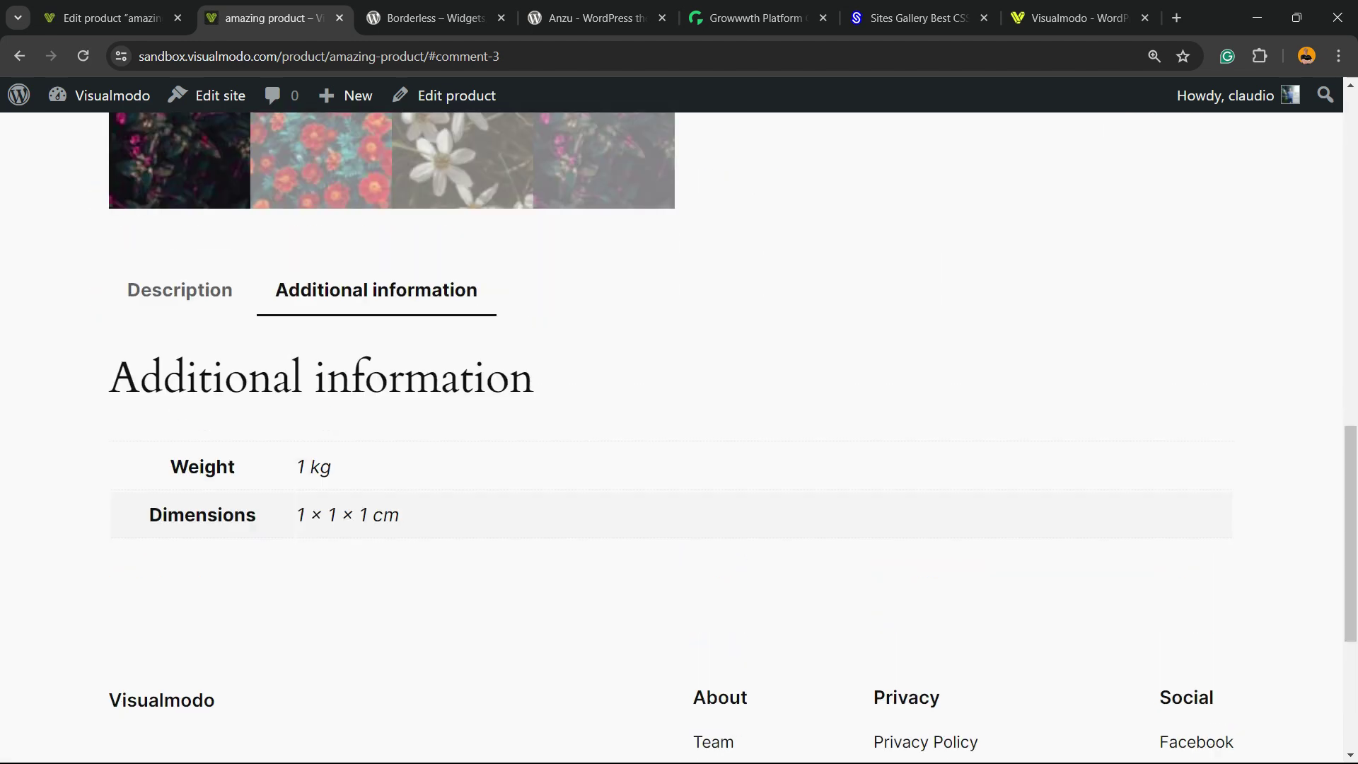
pyautogui.click(179, 290)
pyautogui.scroll(6, 679, 437)
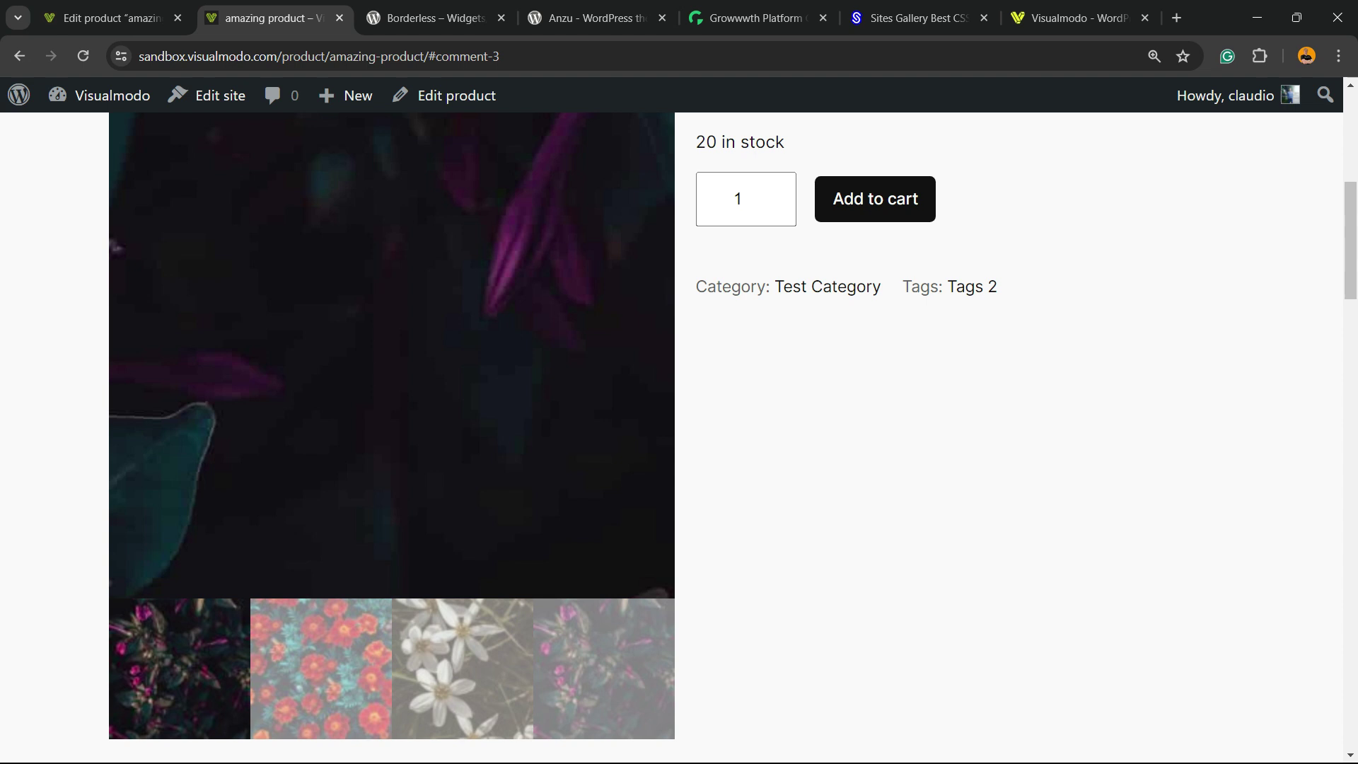
pyautogui.scroll(8, 180, 290)
pyautogui.moveTo(973, 382); pyautogui.dragTo(795, 382)
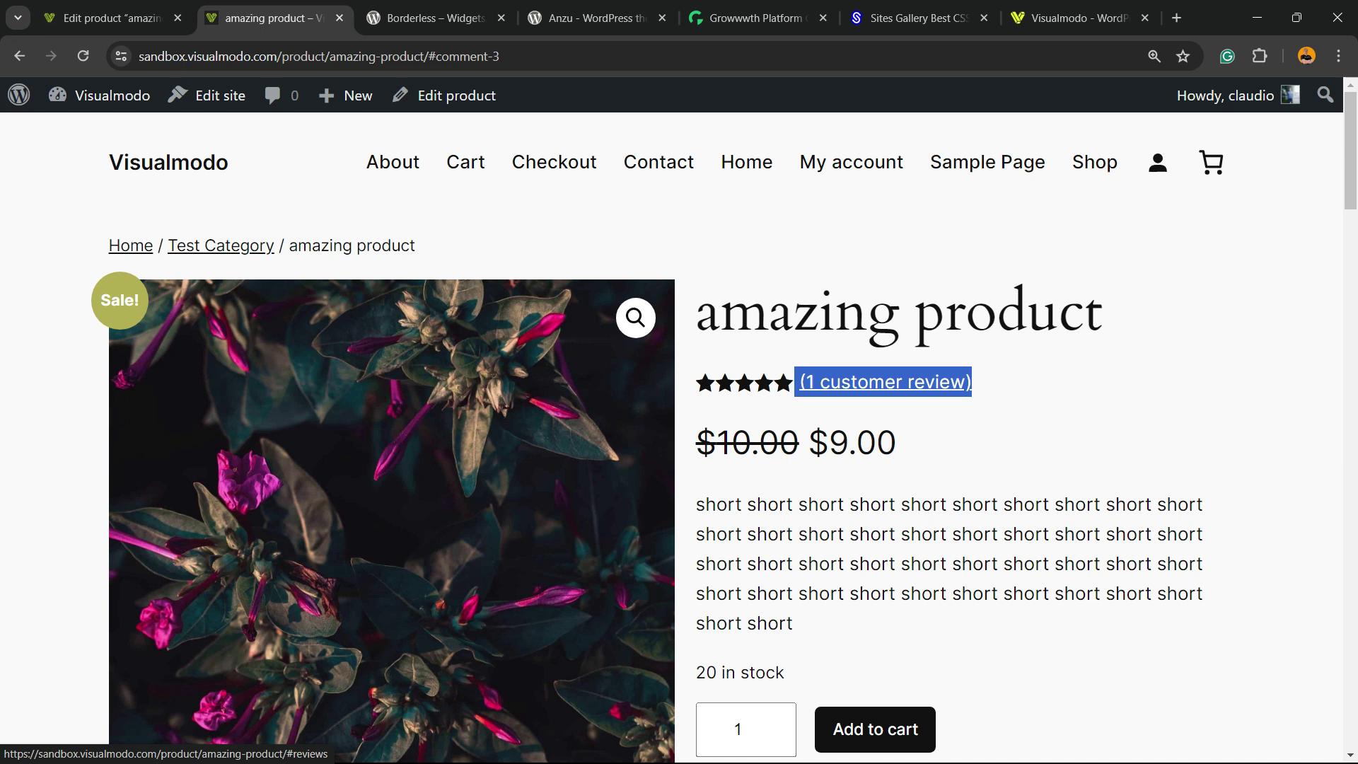
# Return to the product editor, move the existing customer review of amazing product to the trash, and update the product.
pyautogui.click(112, 18)
pyautogui.scroll(-15, 767, 424)
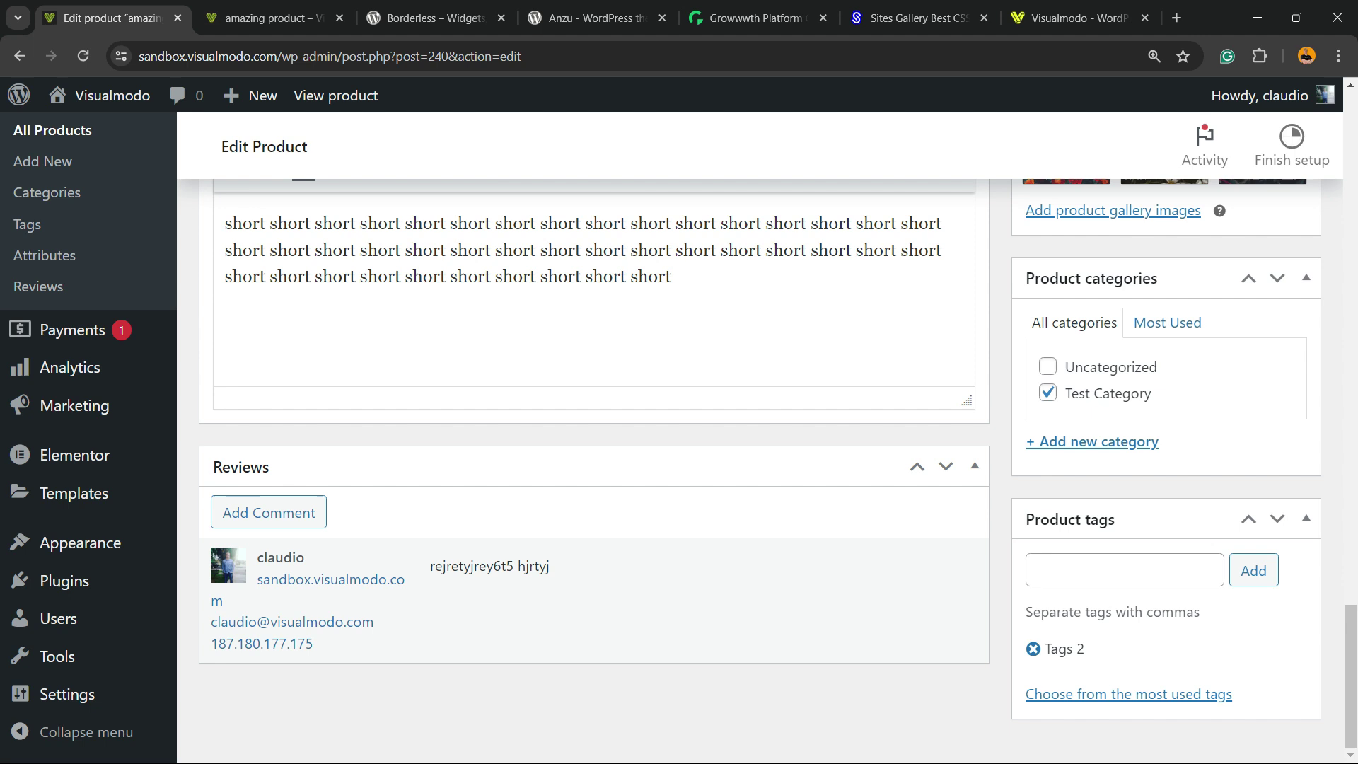
pyautogui.moveTo(495, 573)
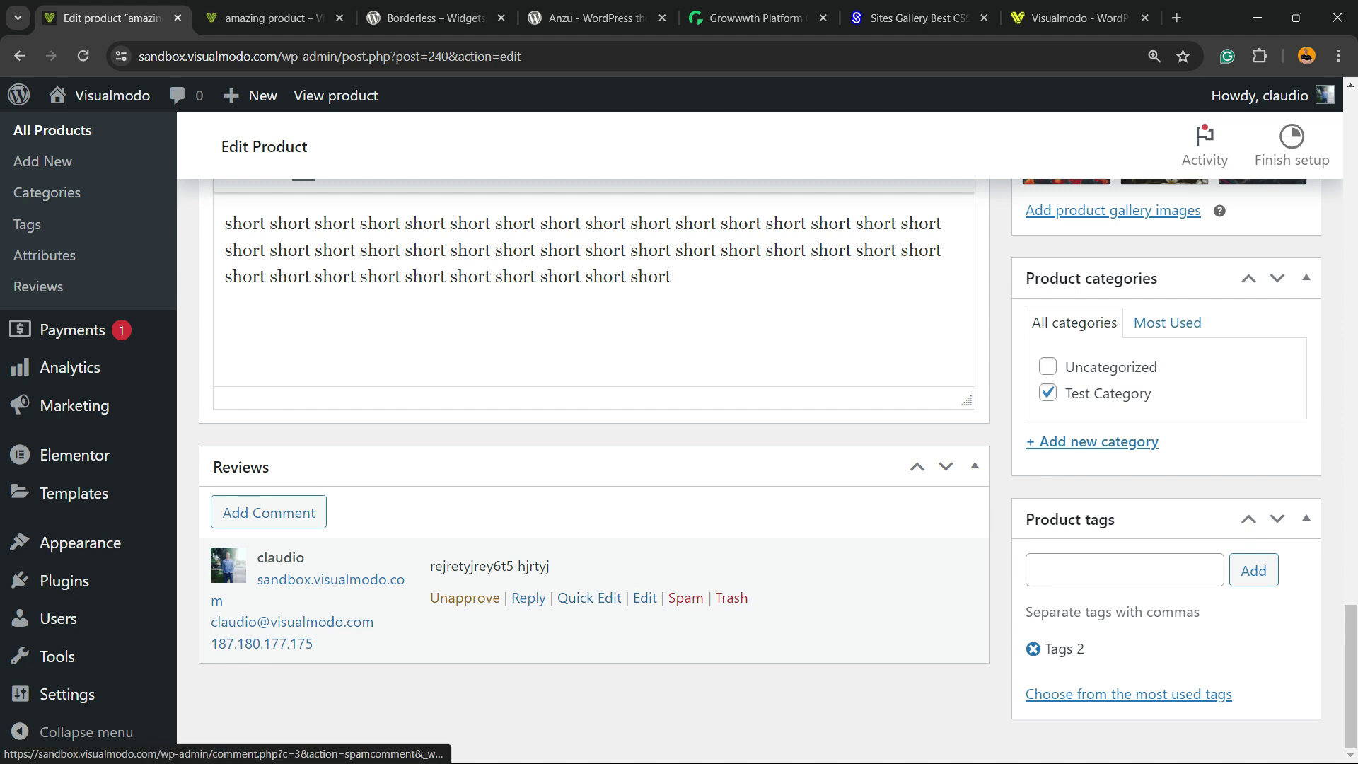
pyautogui.click(731, 598)
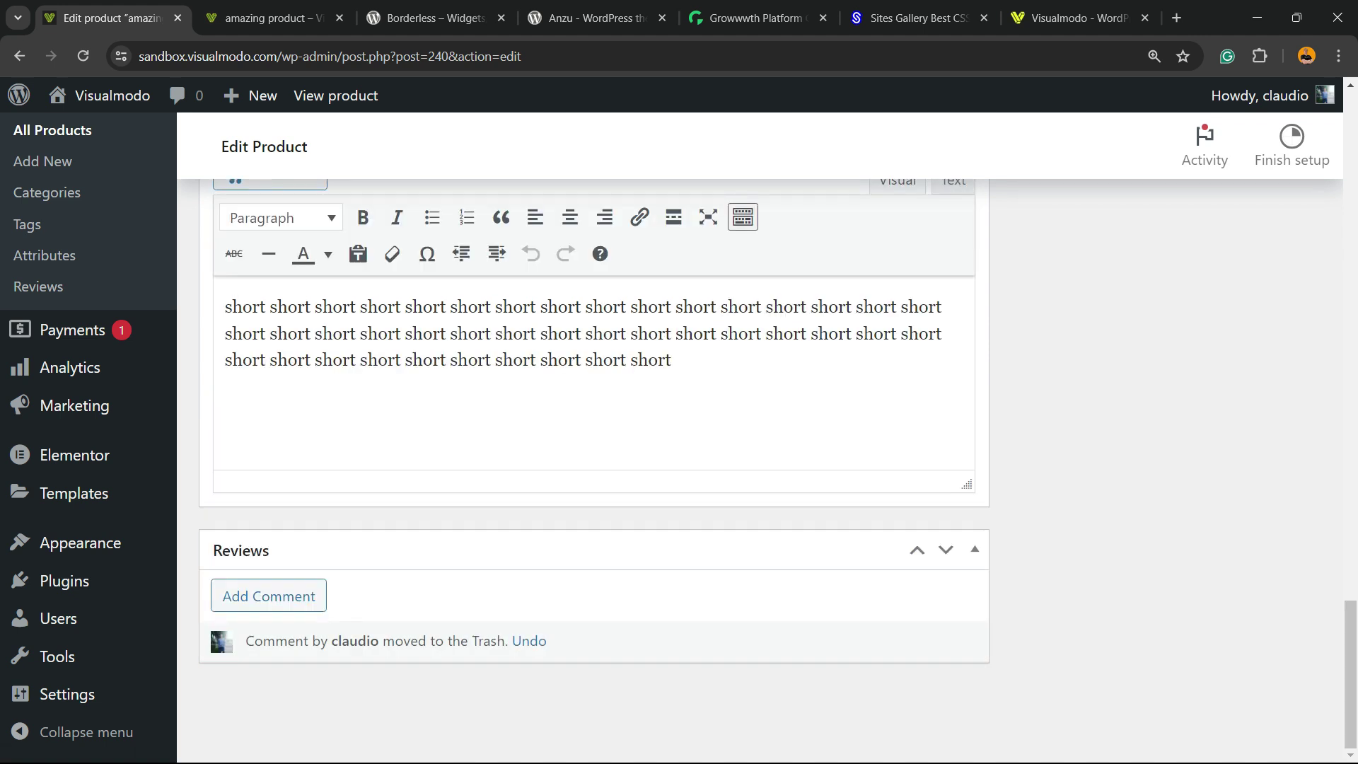
pyautogui.scroll(15, 594, 460)
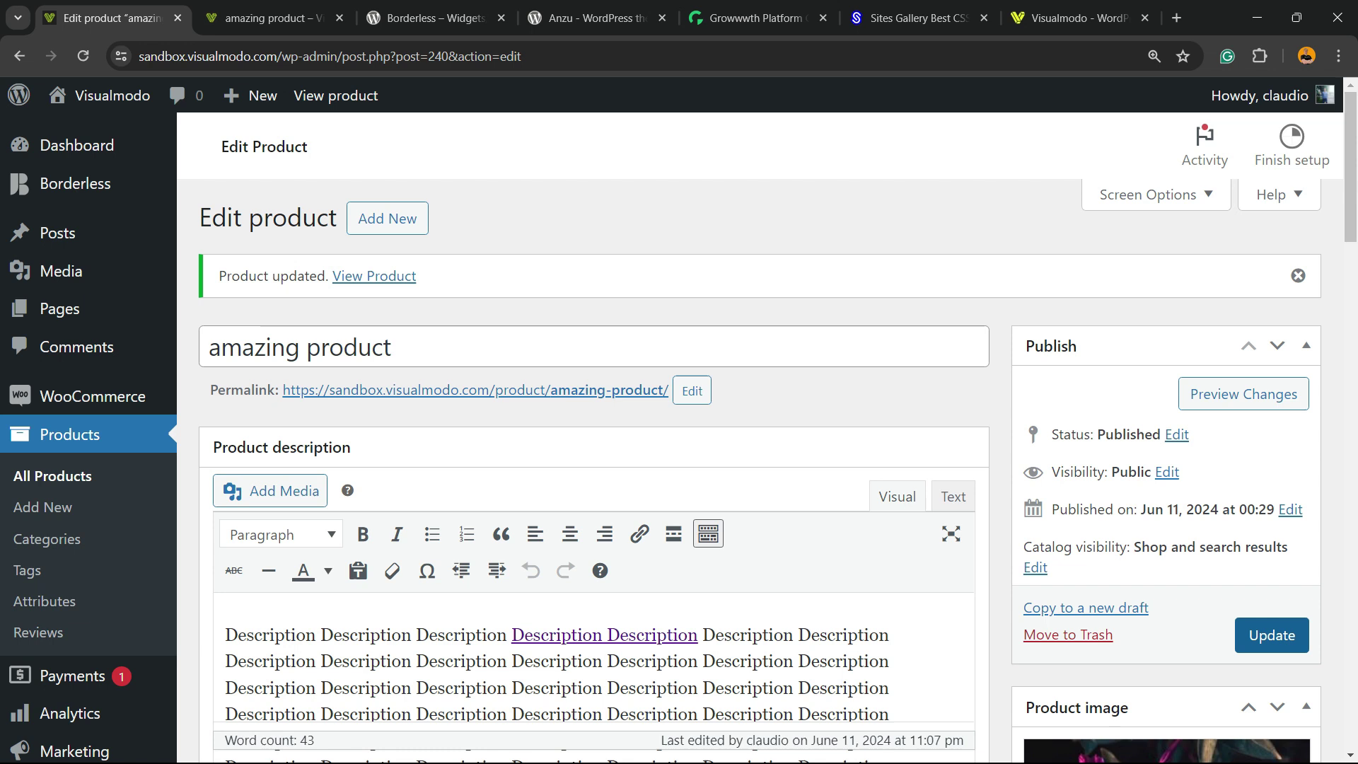
pyautogui.click(1271, 634)
# Reload the live amazing product page and check its title area and sections for any remaining reviews.
pyautogui.click(277, 18)
pyautogui.press('F5')
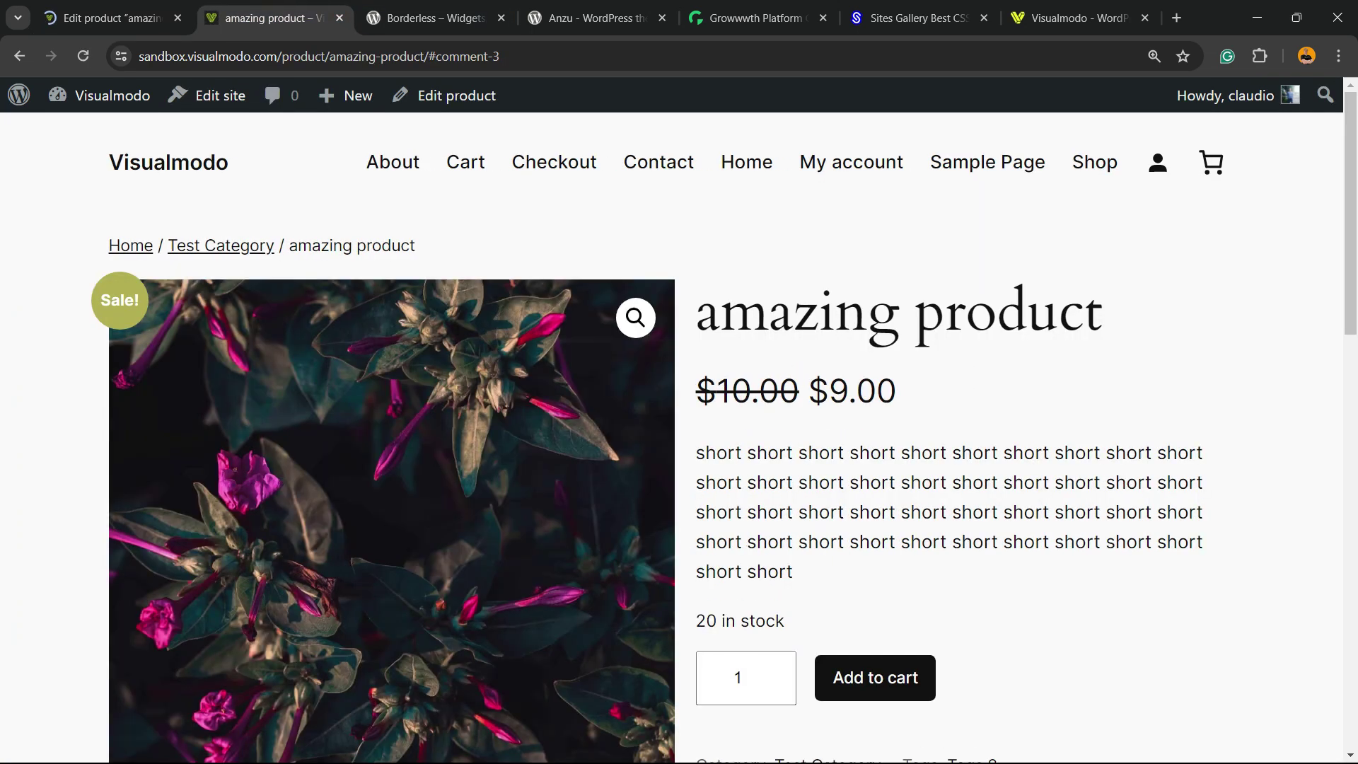
pyautogui.scroll(-10, 672, 437)
pyautogui.scroll(10, 679, 424)
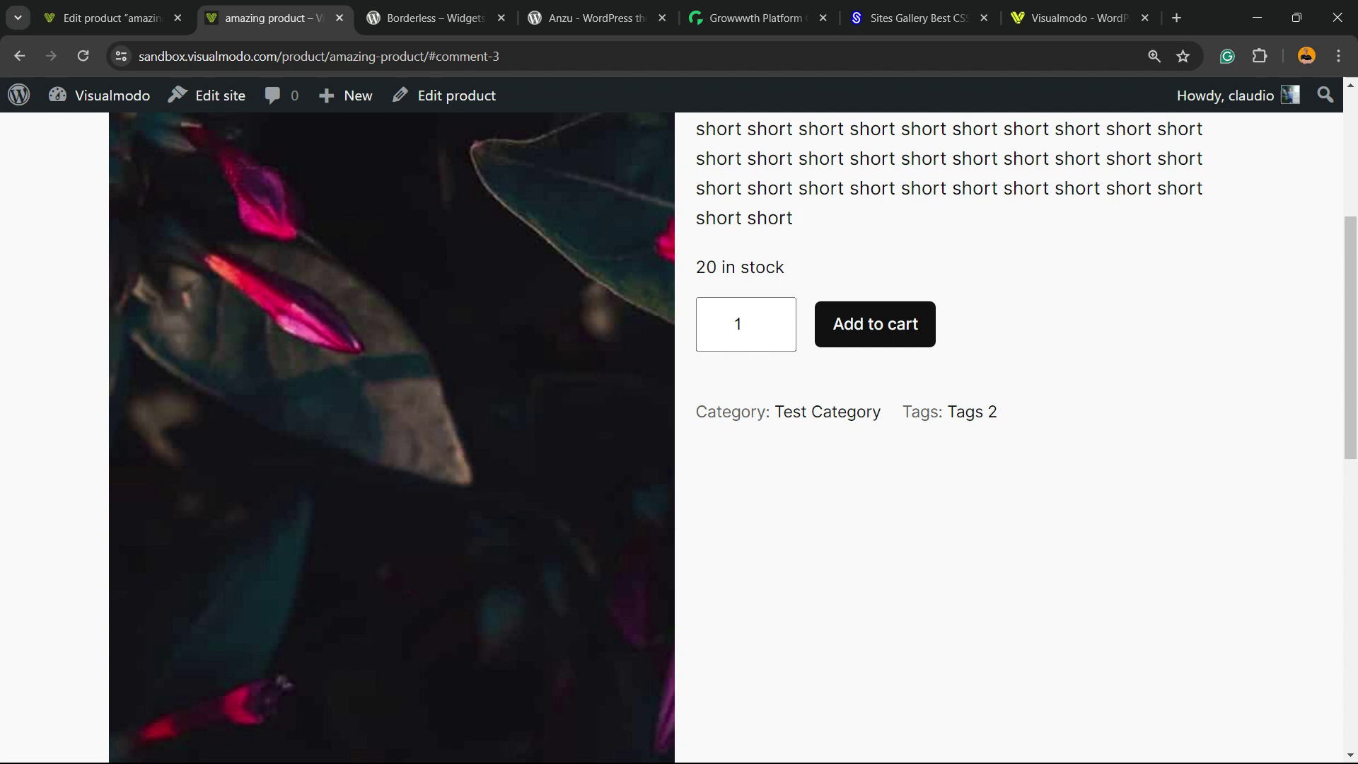
# Enable reviews again in the Advanced product data of amazing product and update the product.
pyautogui.hotkey('ctrl', 'shift', 'Tab')
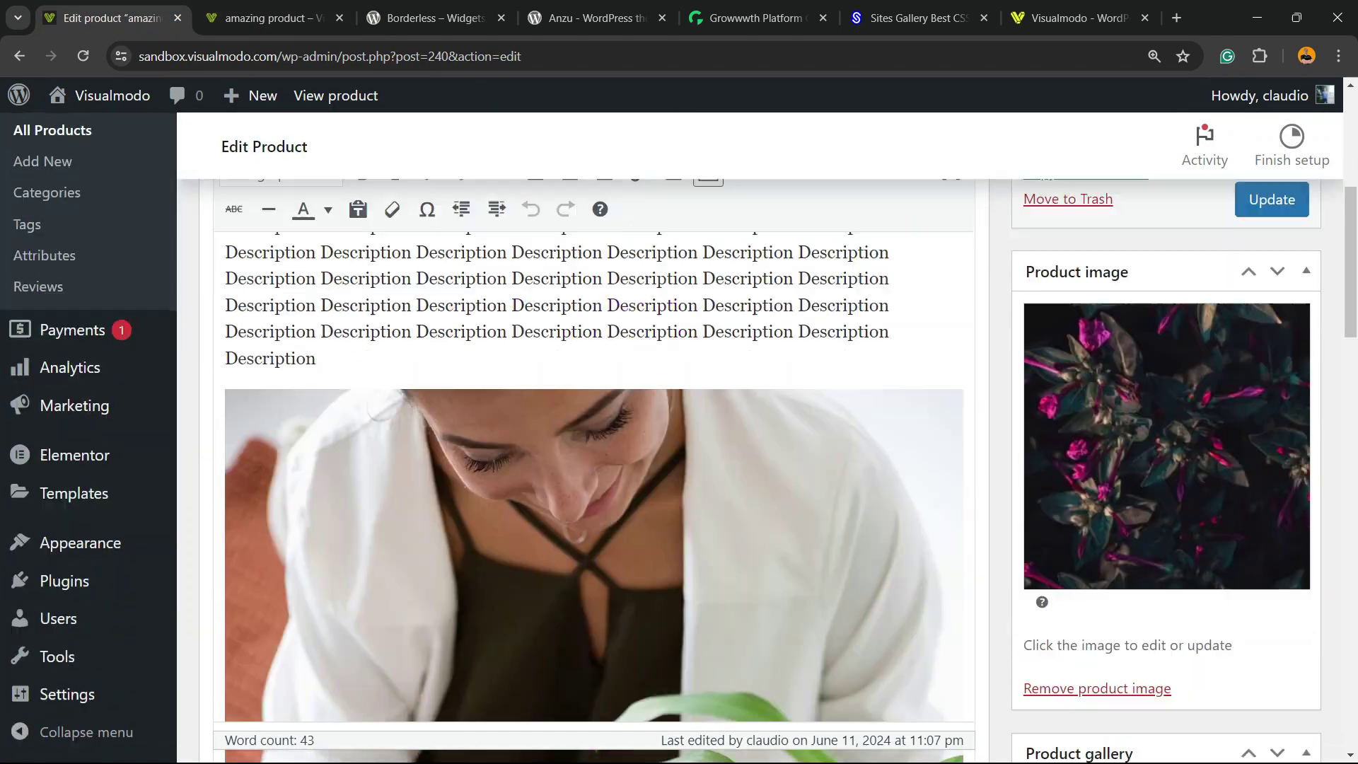
pyautogui.scroll(-6, 218, 409)
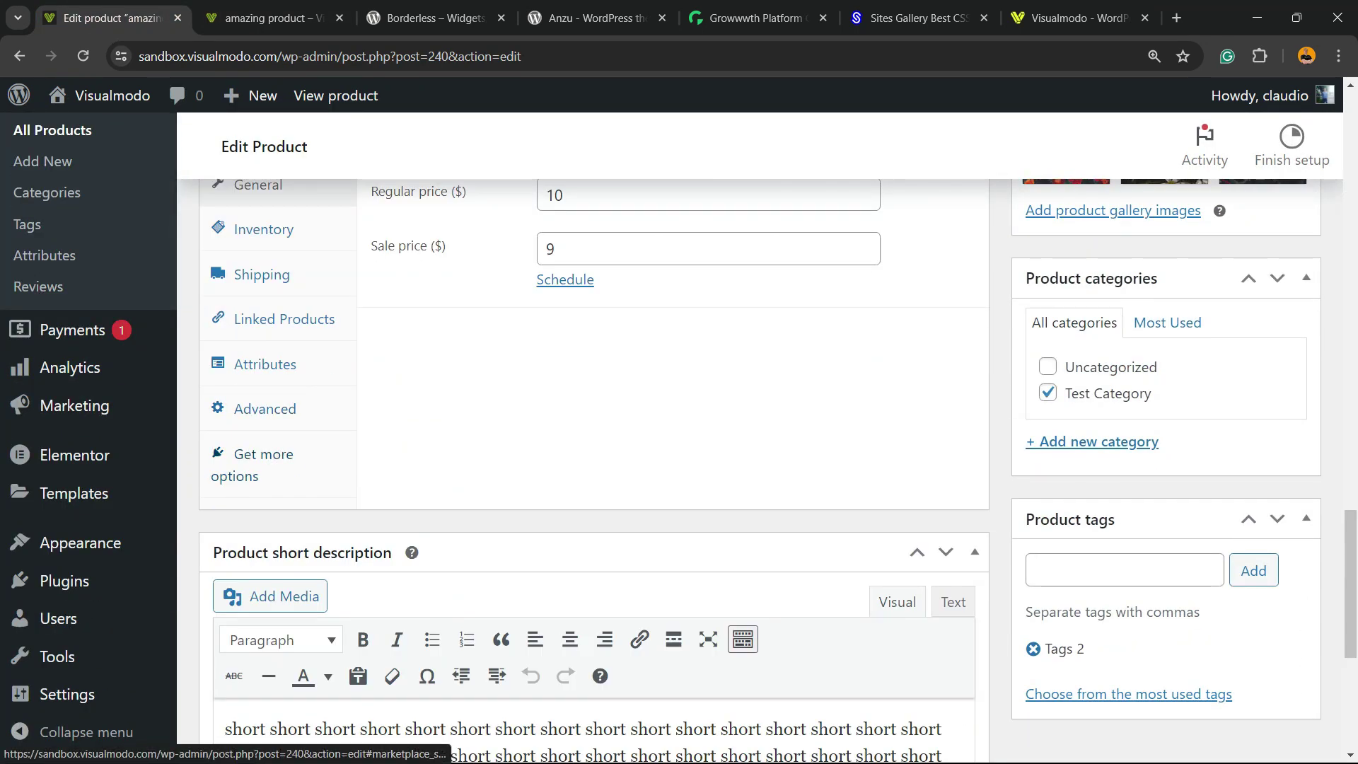
pyautogui.click(265, 409)
pyautogui.click(545, 339)
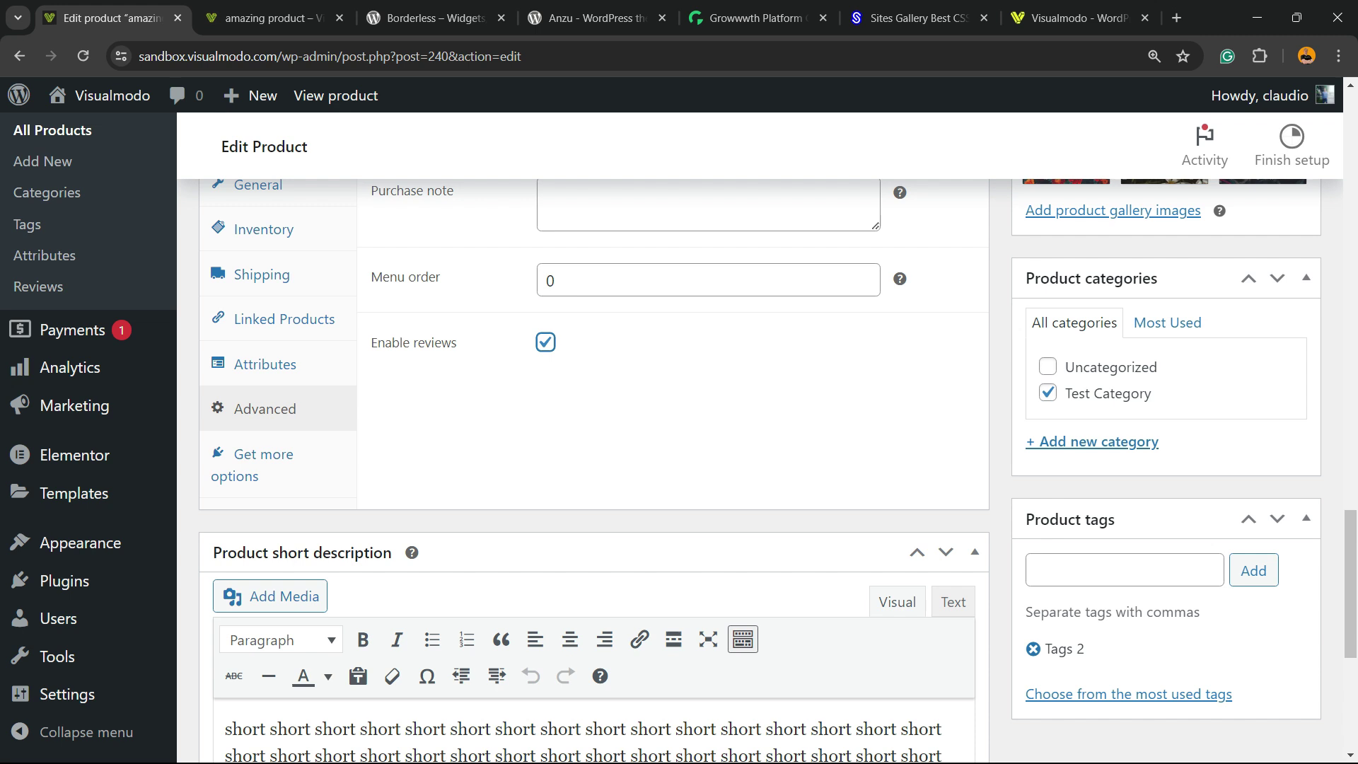
pyautogui.scroll(-7, 546, 340)
pyautogui.scroll(15, 594, 444)
pyautogui.click(1271, 634)
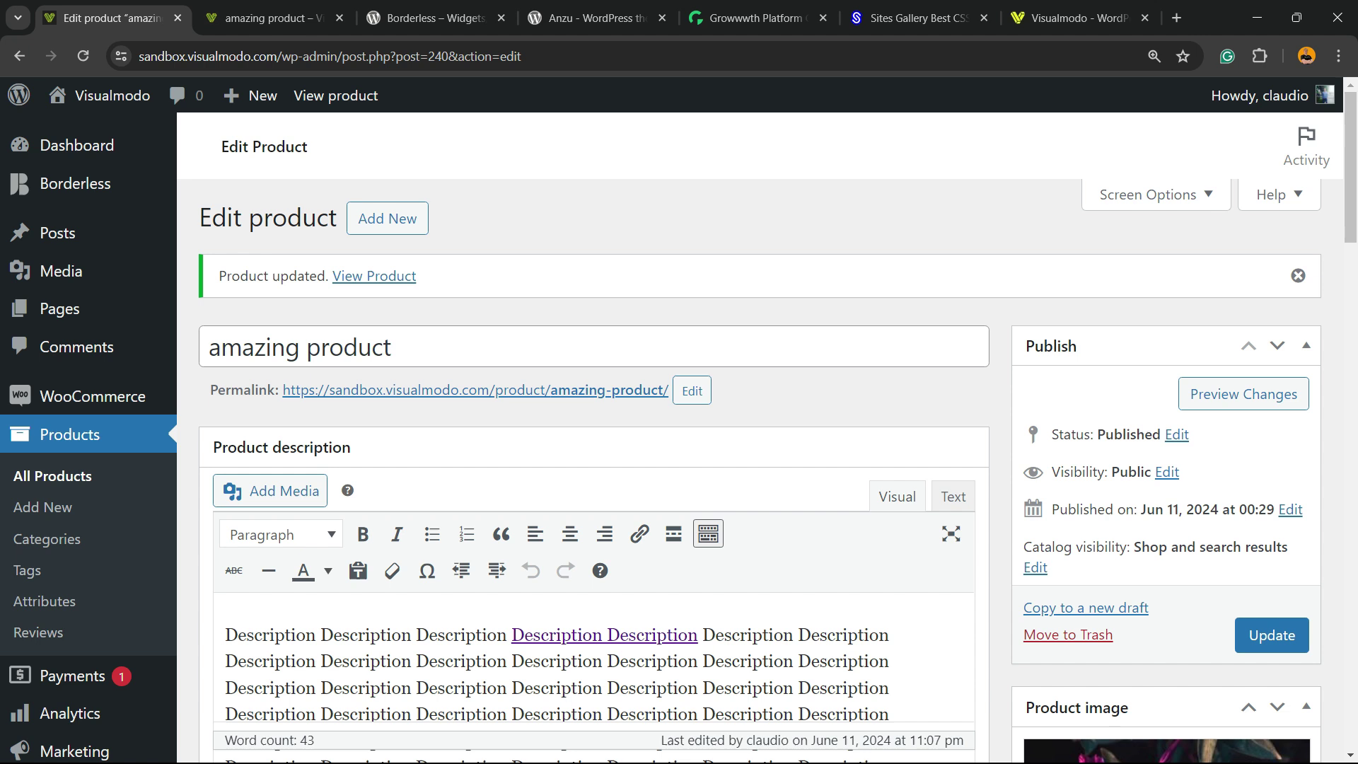
pyautogui.scroll(-9, 593, 444)
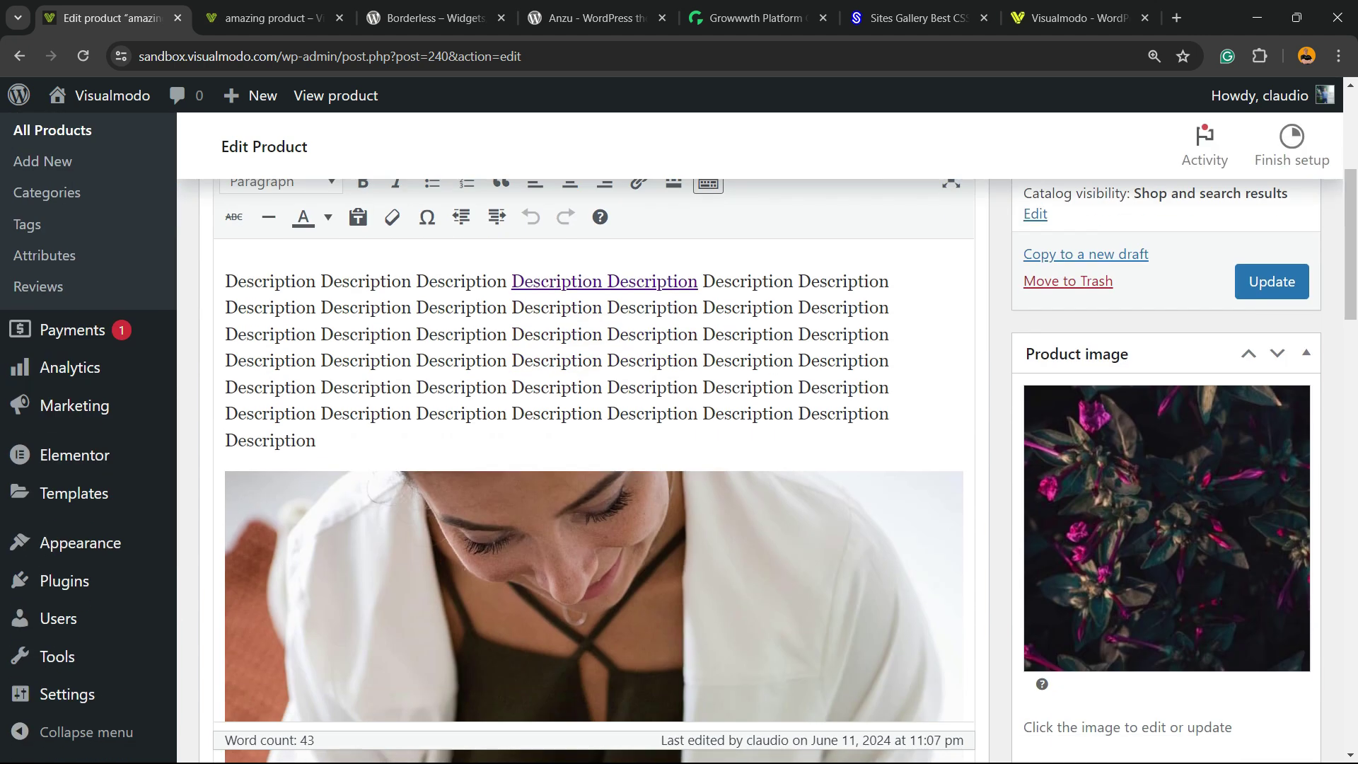
pyautogui.scroll(10, 593, 444)
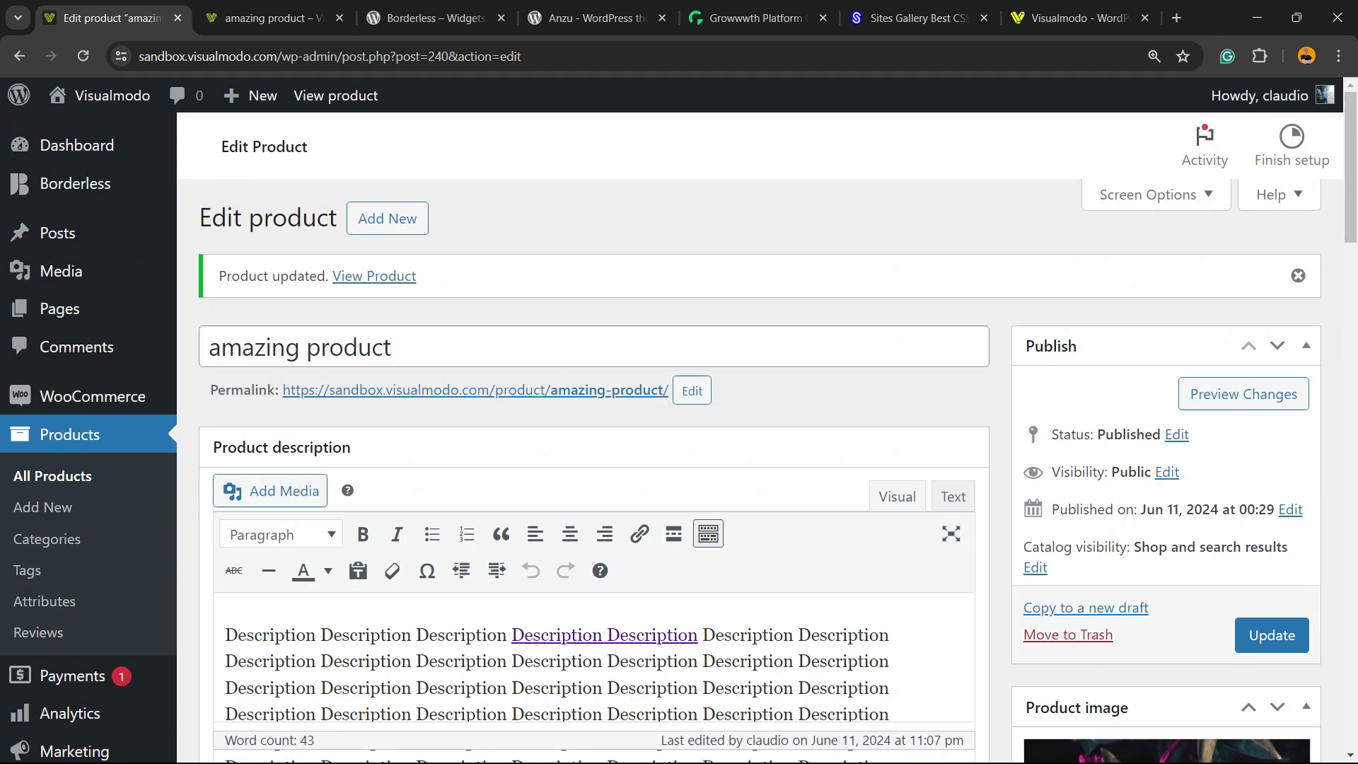
# View the Borderless plugin page and the Anzu theme page on wordpress.org, checking each one's name.
pyautogui.hotkey('ctrl', 'Tab')
pyautogui.hotkey('ctrl', 'Tab')
pyautogui.scroll(-3, 672, 459)
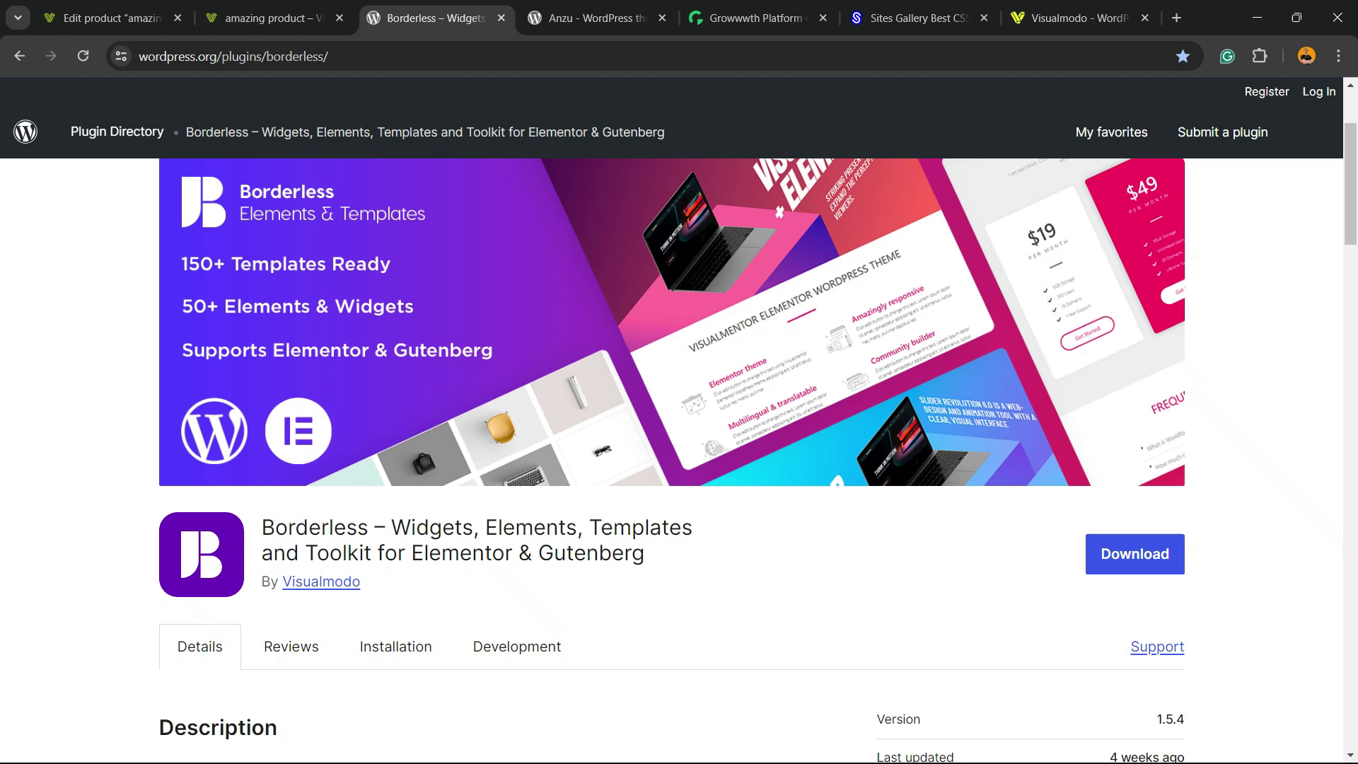
pyautogui.tripleClick(453, 539)
pyautogui.tripleClick(314, 528)
pyautogui.hotkey('ctrl', 'Tab')
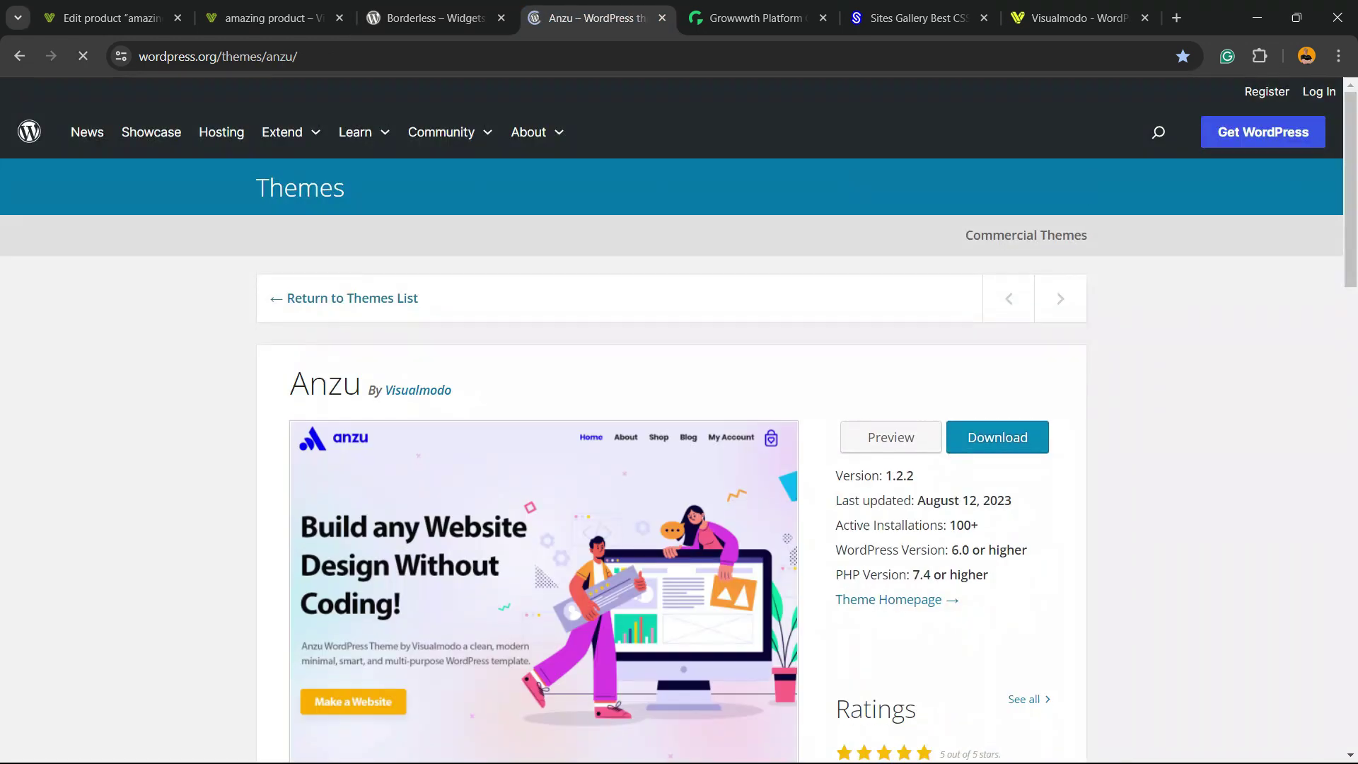
pyautogui.tripleClick(325, 388)
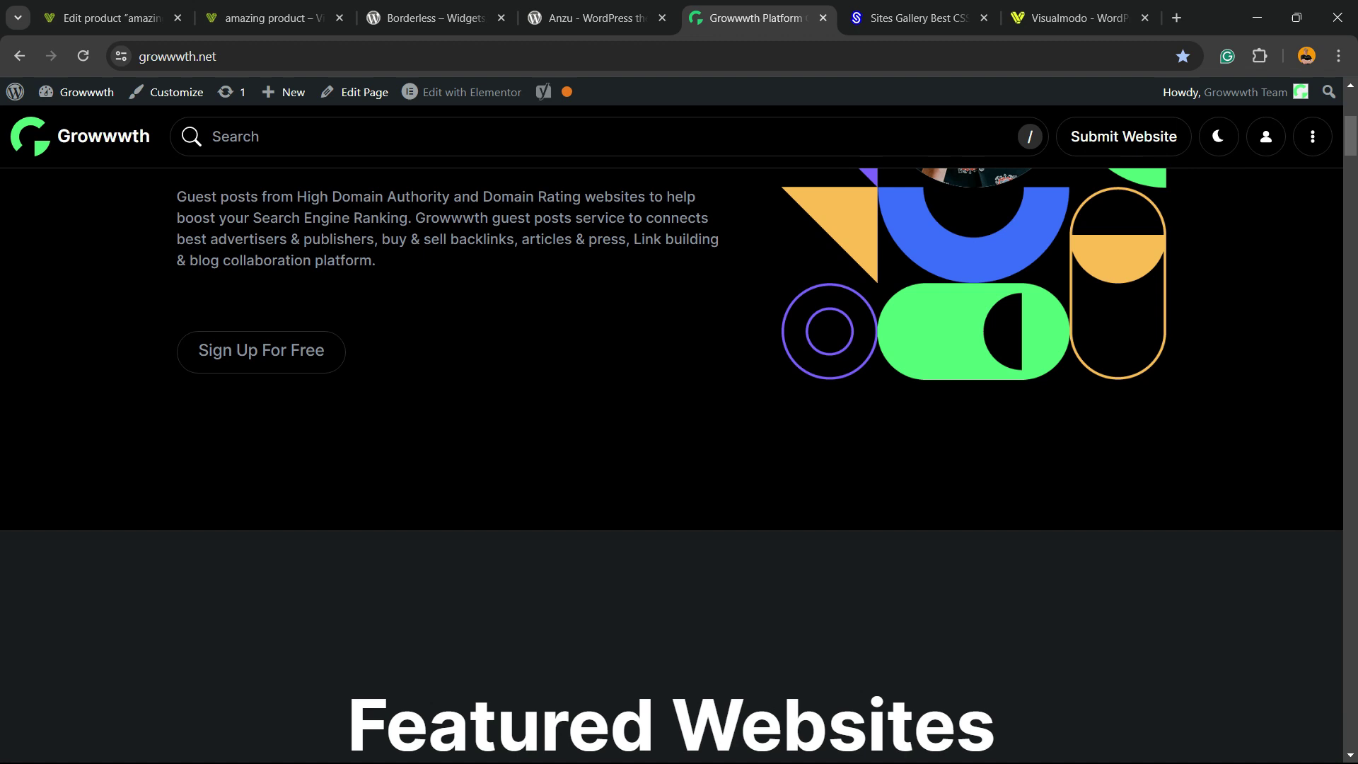
# Browse the featured websites on growwwth.net and the site showcase down to the Q&A on sites.gallery.
pyautogui.scroll(-10, 679, 425)
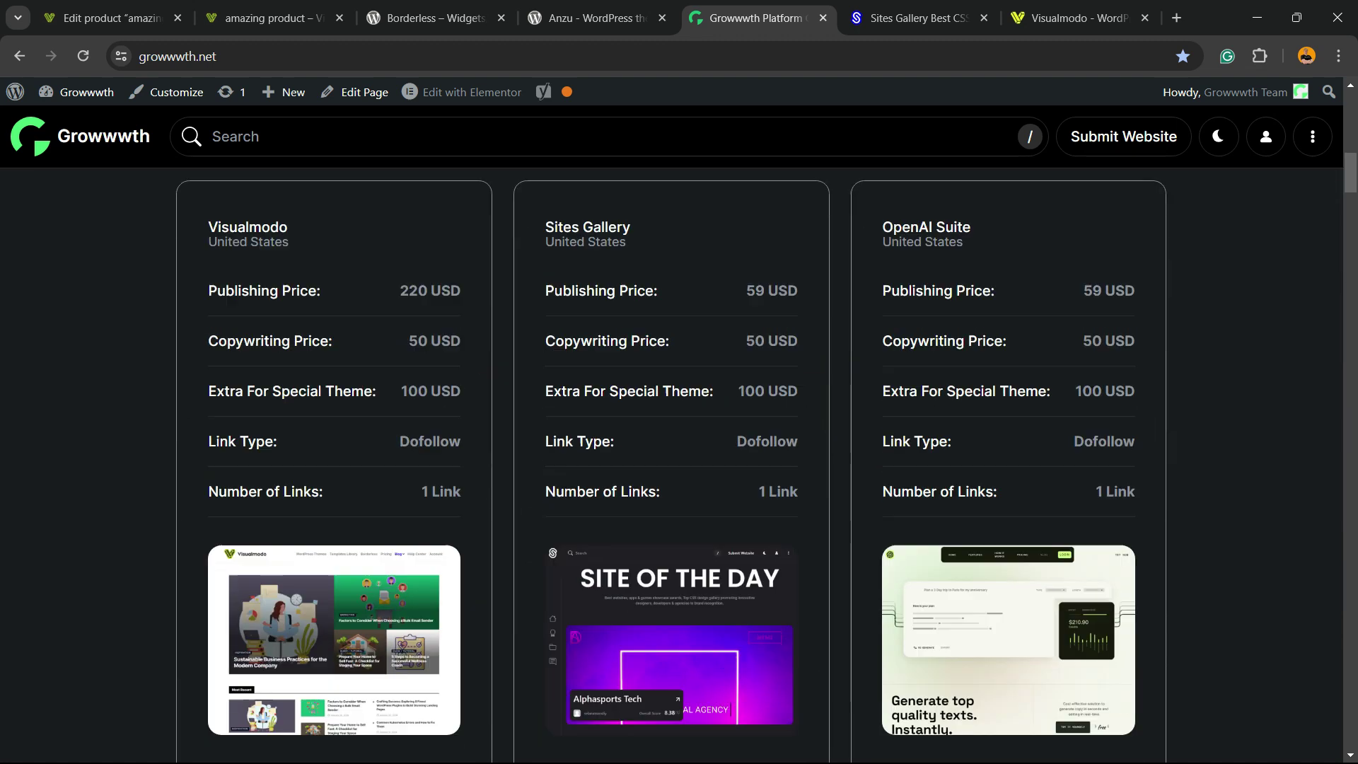
pyautogui.scroll(-10, 679, 424)
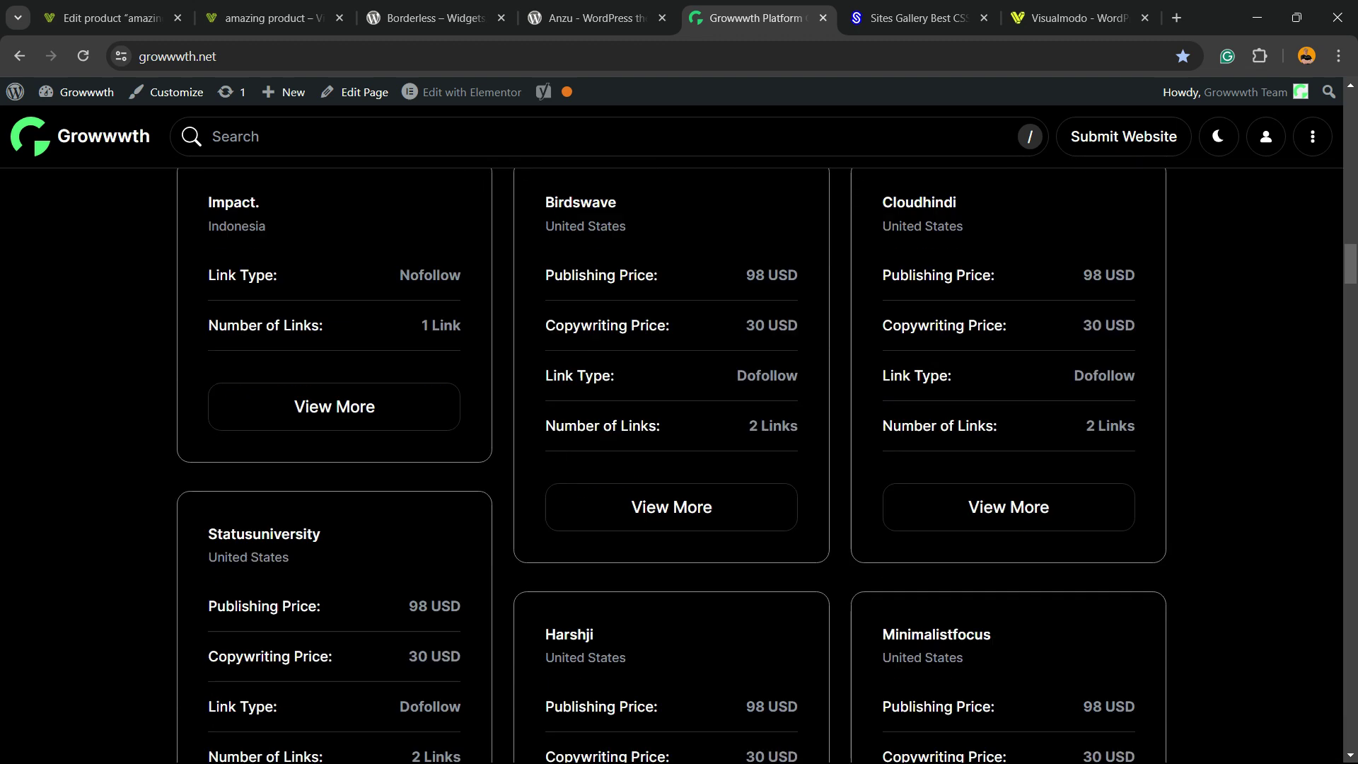
pyautogui.scroll(-15, 679, 467)
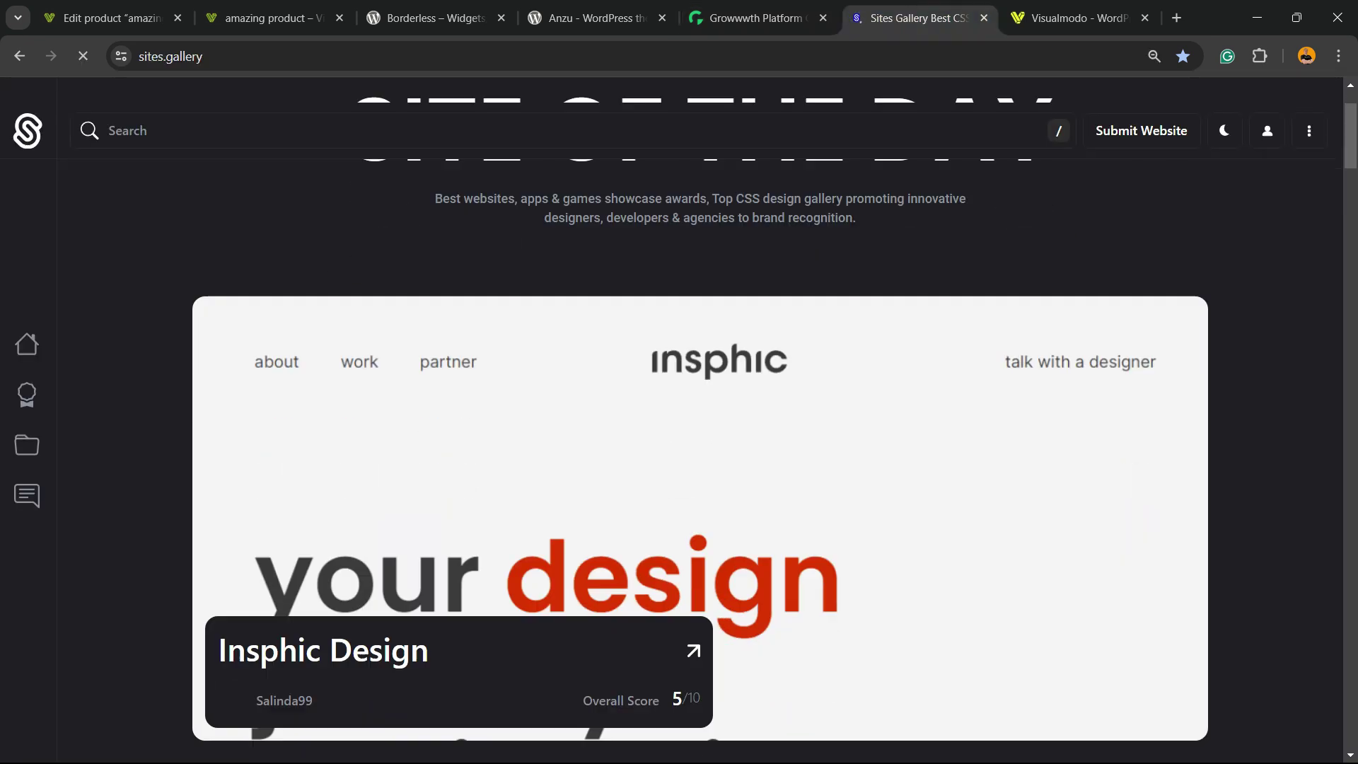
pyautogui.scroll(-12, 361, 459)
pyautogui.scroll(-20, 361, 460)
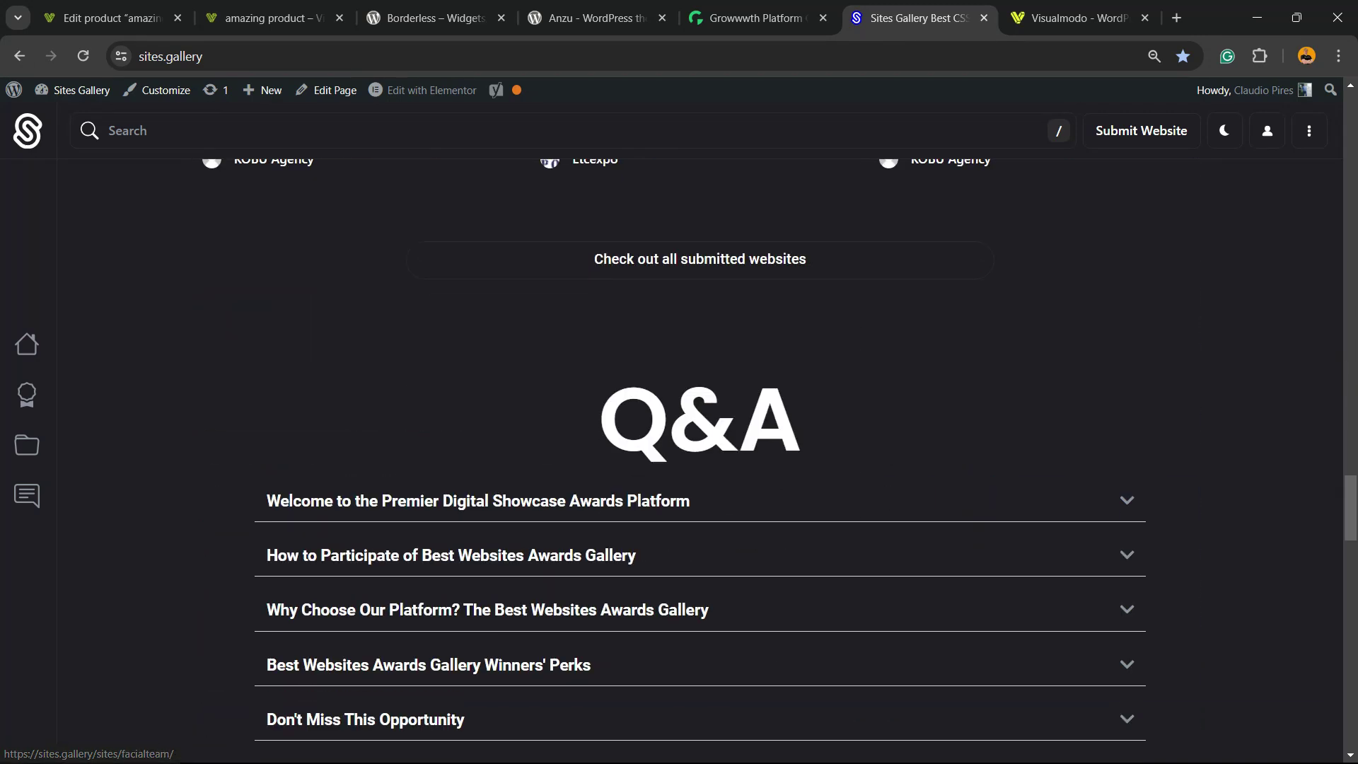
# Open the WordPress Themes page on visualmodo.com and browse through its theme listings.
pyautogui.click(1072, 18)
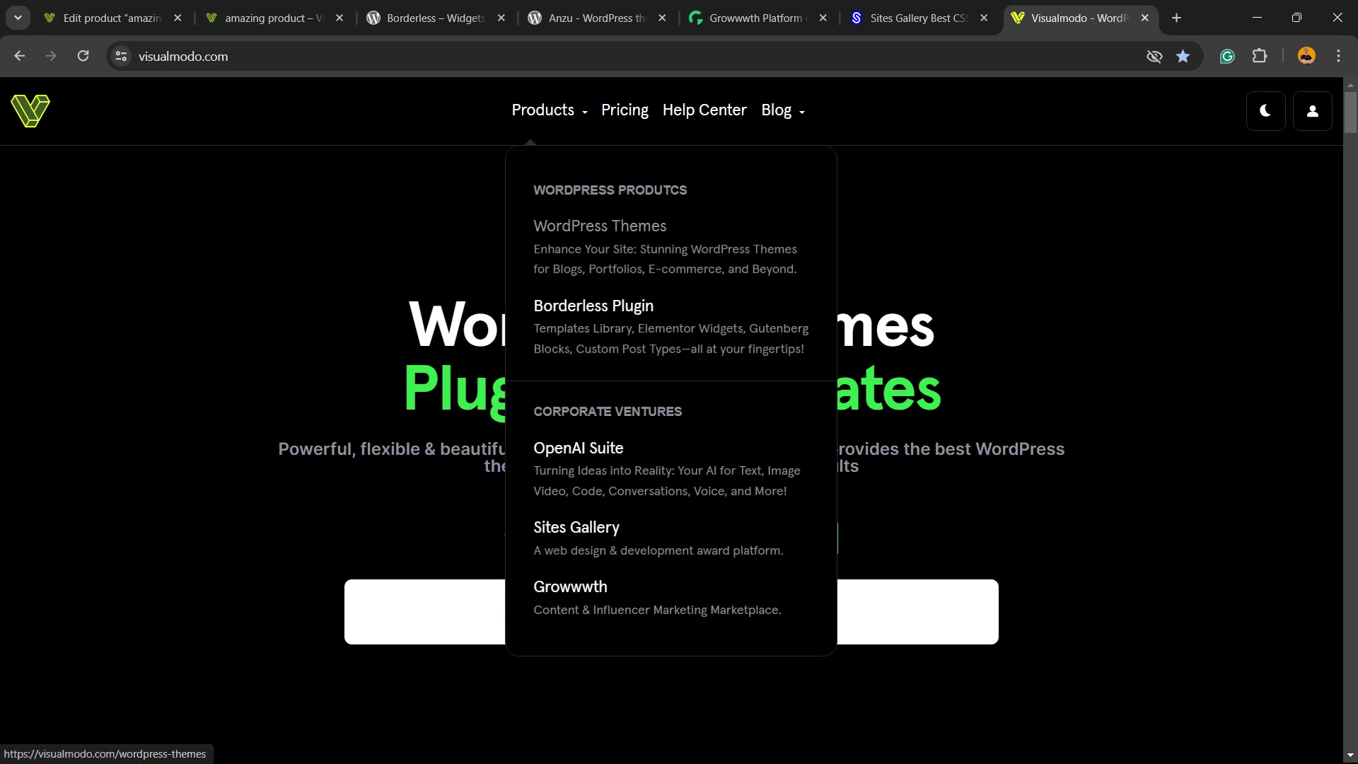
pyautogui.click(600, 227)
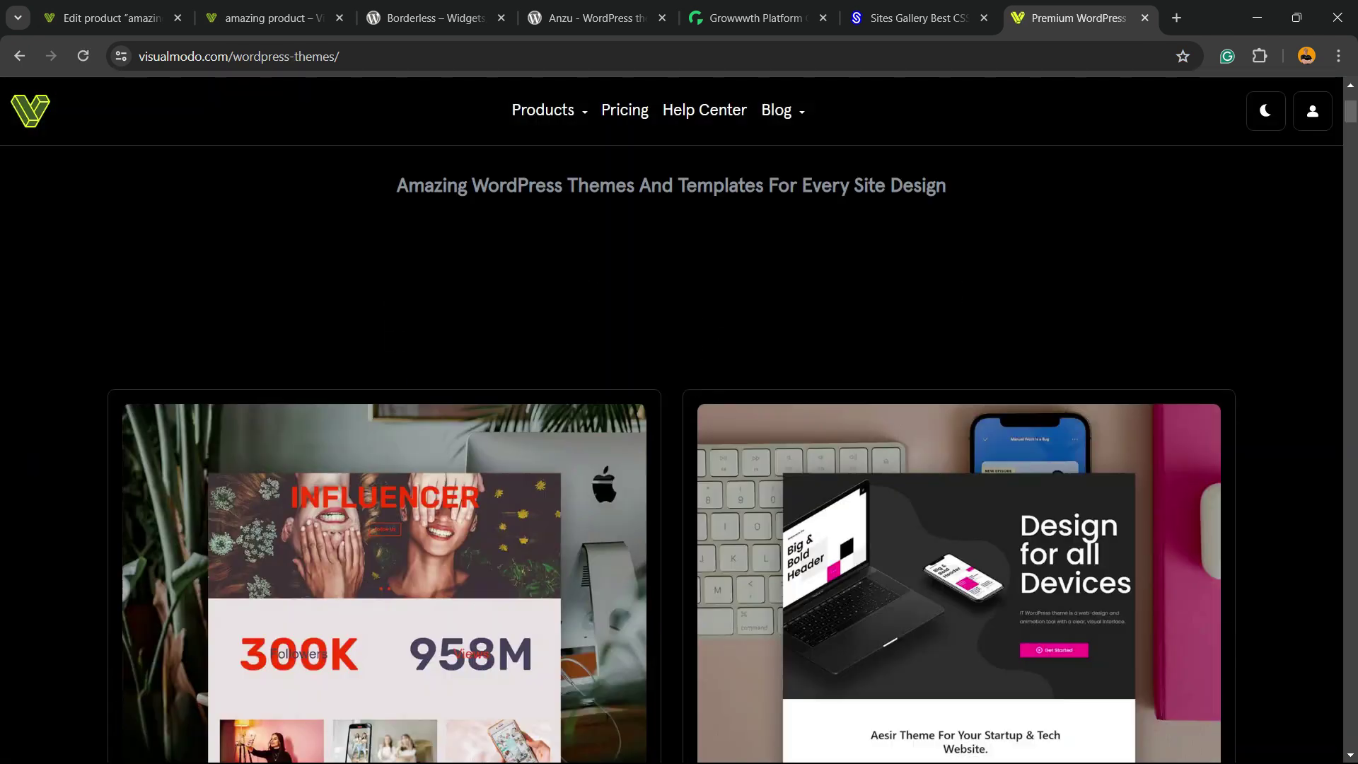
pyautogui.scroll(-20, 384, 452)
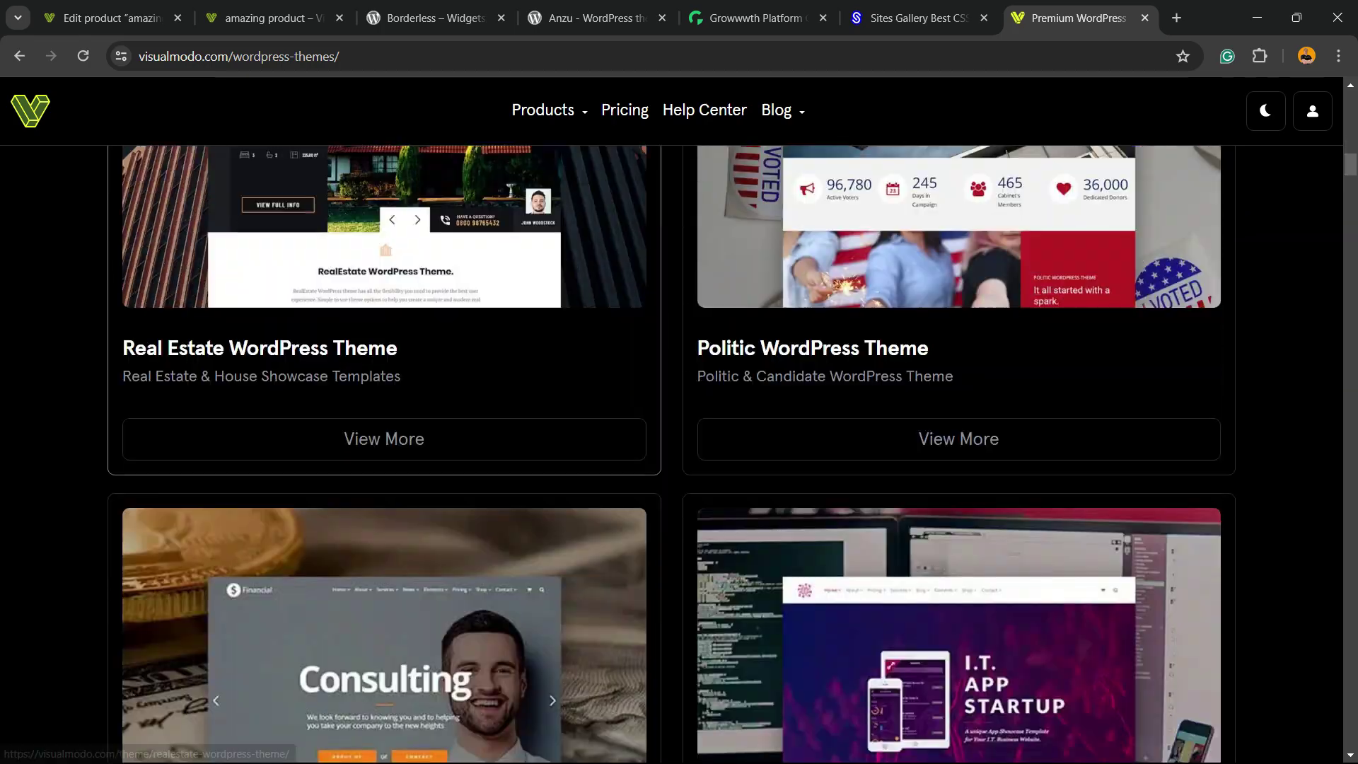
pyautogui.scroll(-15, 384, 453)
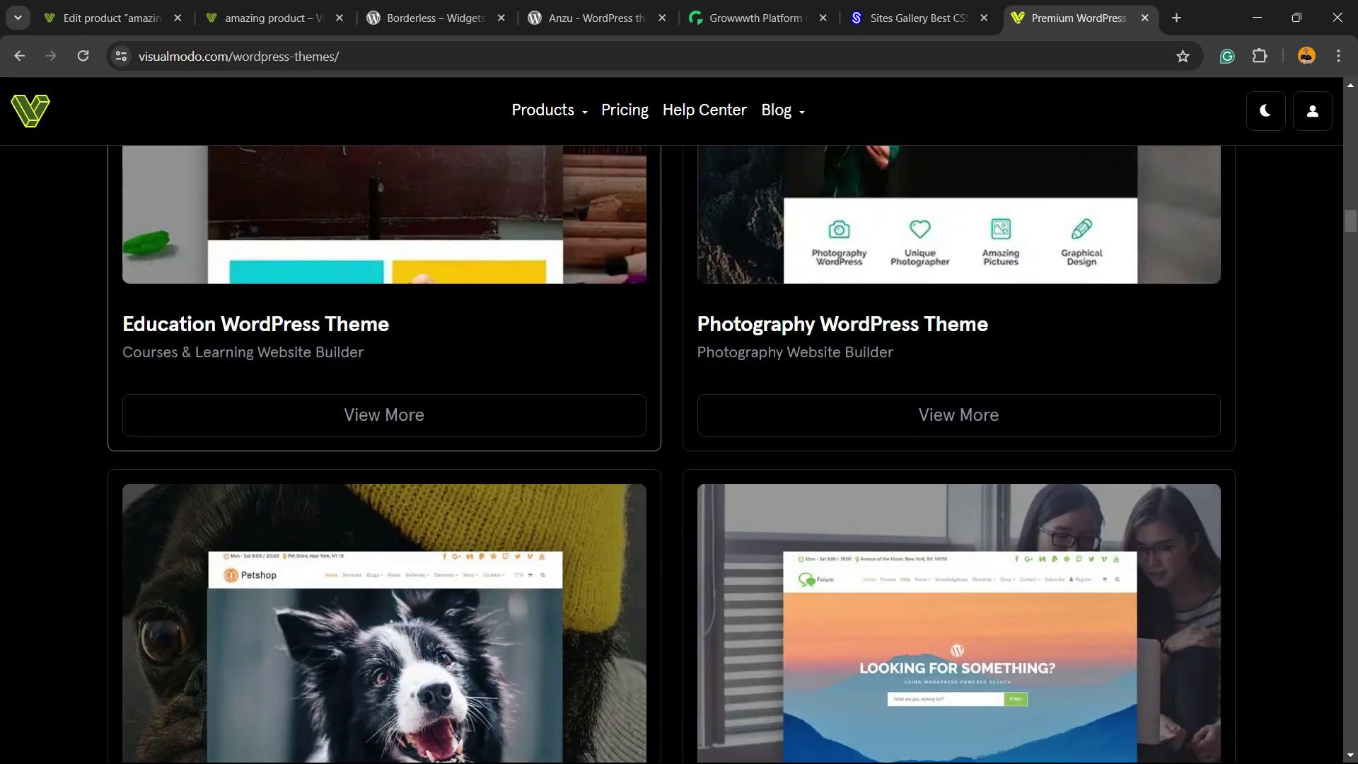
pyautogui.scroll(-20, 384, 452)
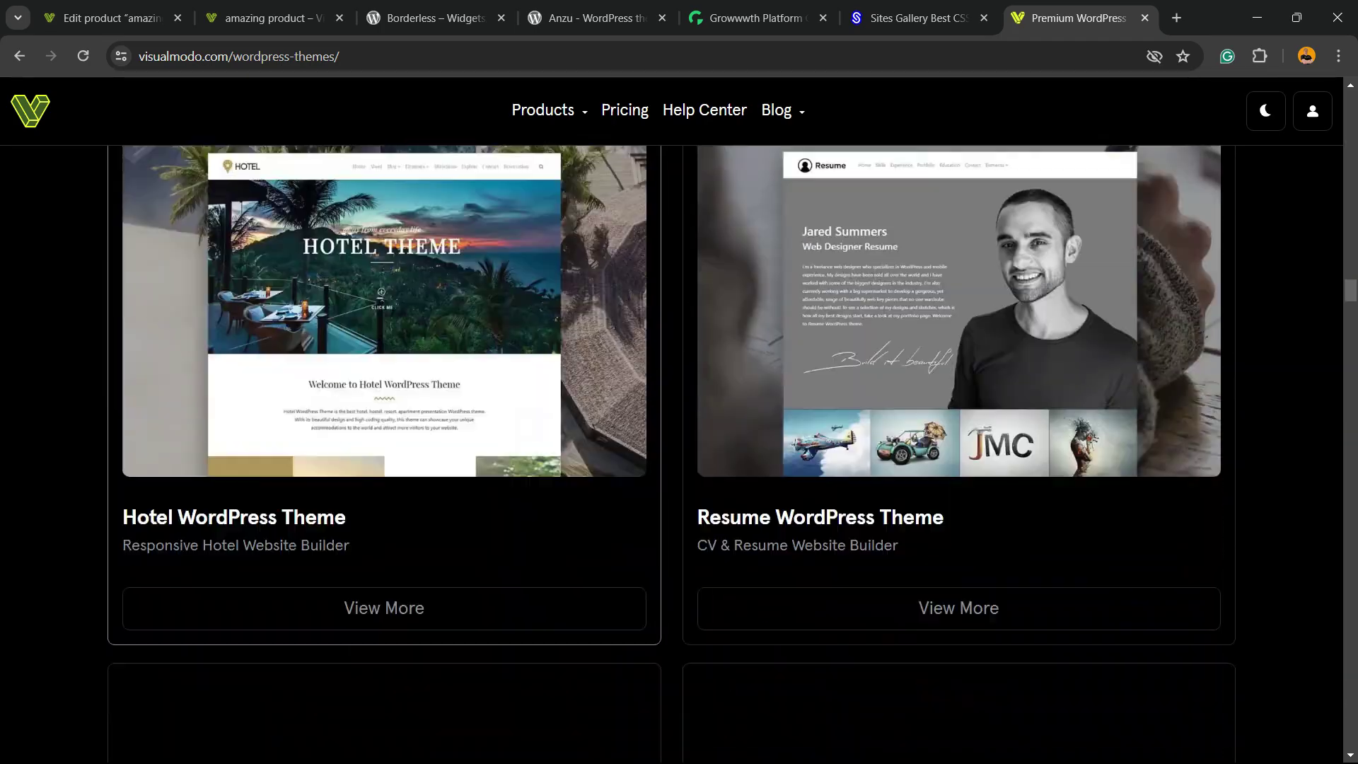
pyautogui.scroll(-15, 679, 453)
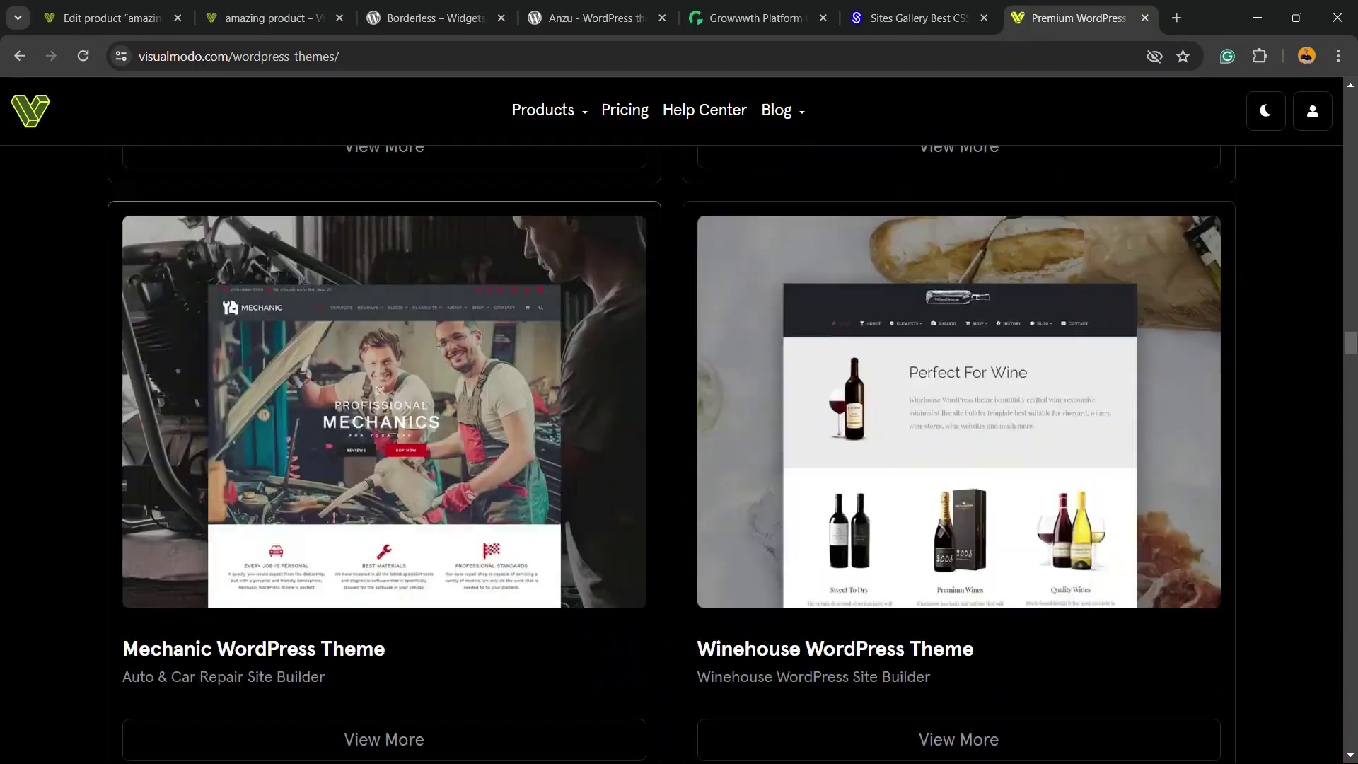
pyautogui.scroll(-8, 679, 452)
pyautogui.scroll(-18, 679, 452)
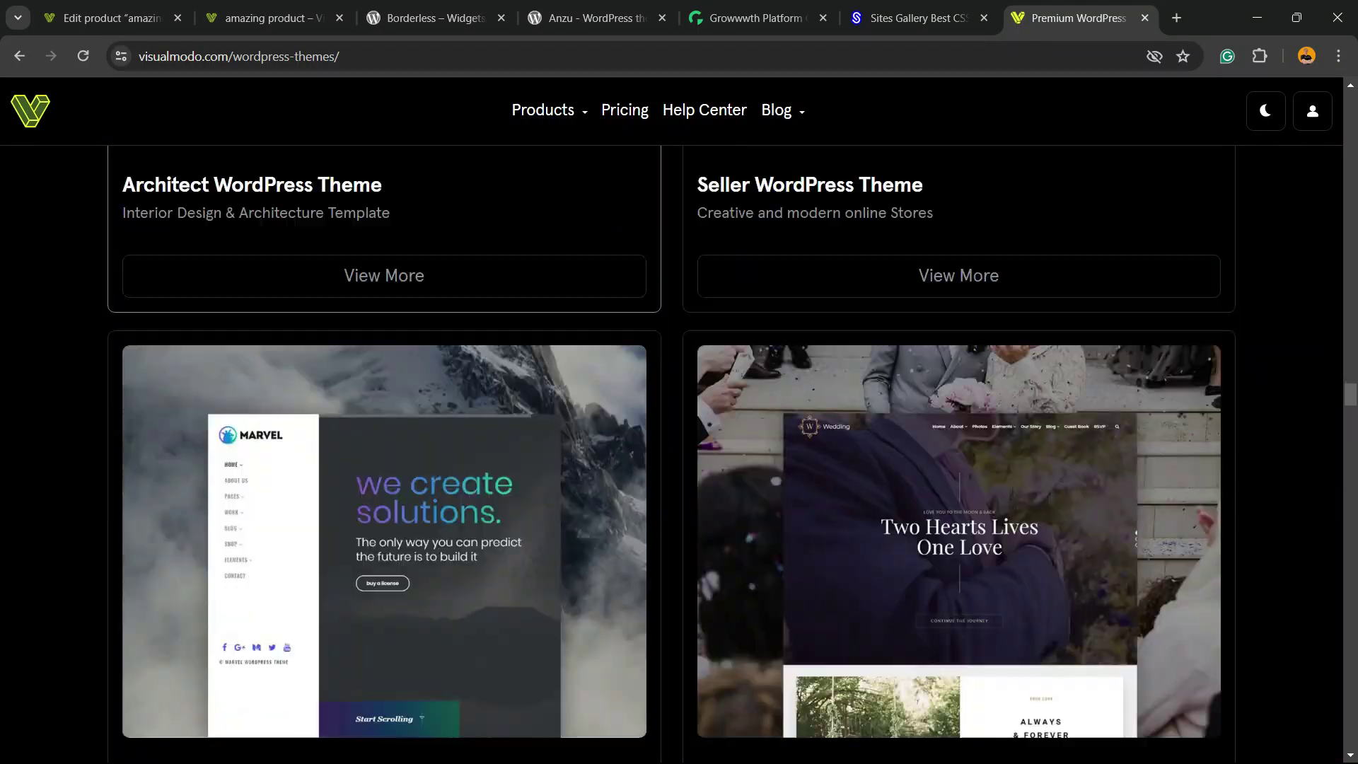
pyautogui.scroll(-18, 679, 452)
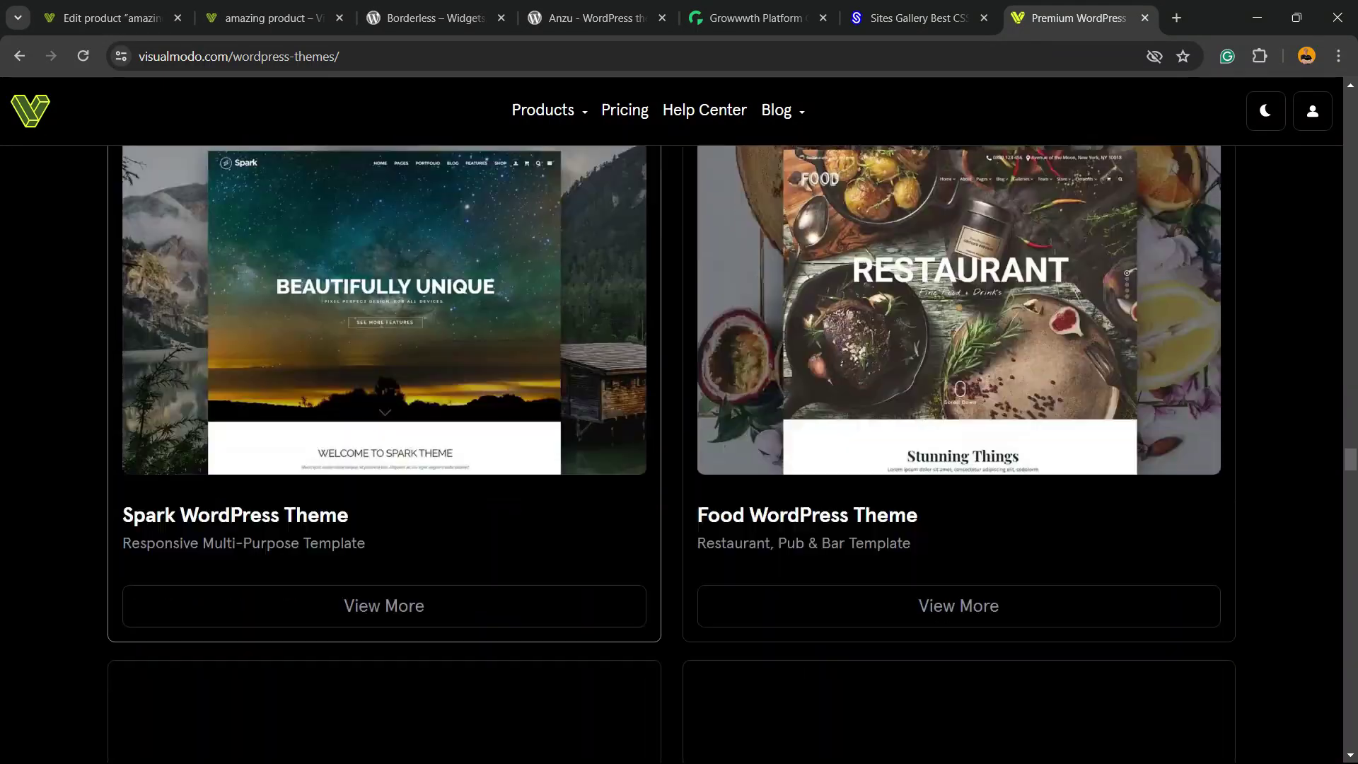
pyautogui.scroll(-12, 679, 453)
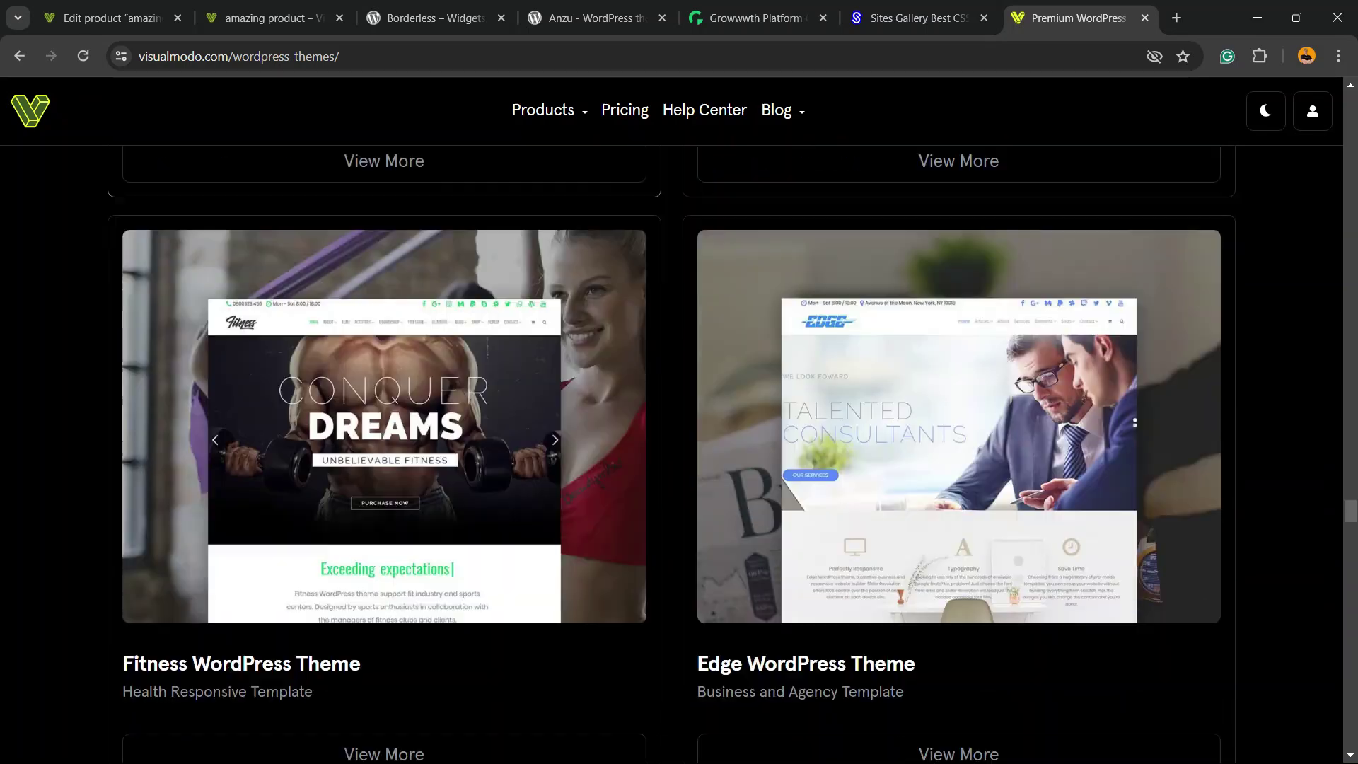